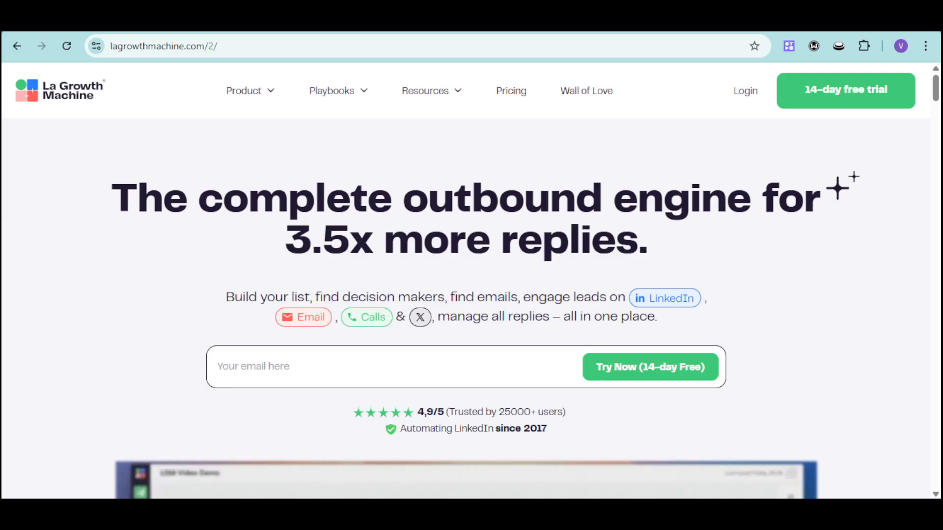
# Step: Look through the homepage from the demo video to the Import Leads and Enrich Leads sections, returning to the page start
pyautogui.scroll(-2, 809, 360)
pyautogui.scroll(-3, 811, 359)
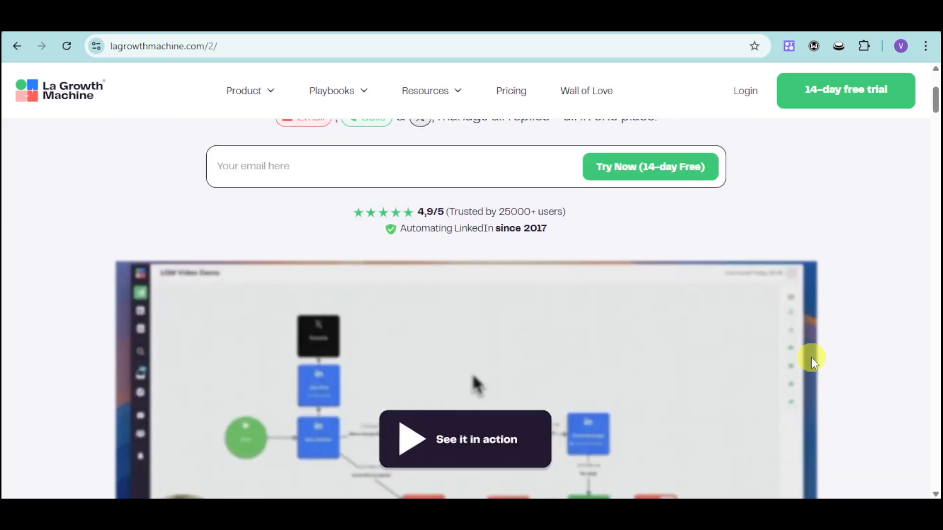
pyautogui.scroll(-2, 813, 361)
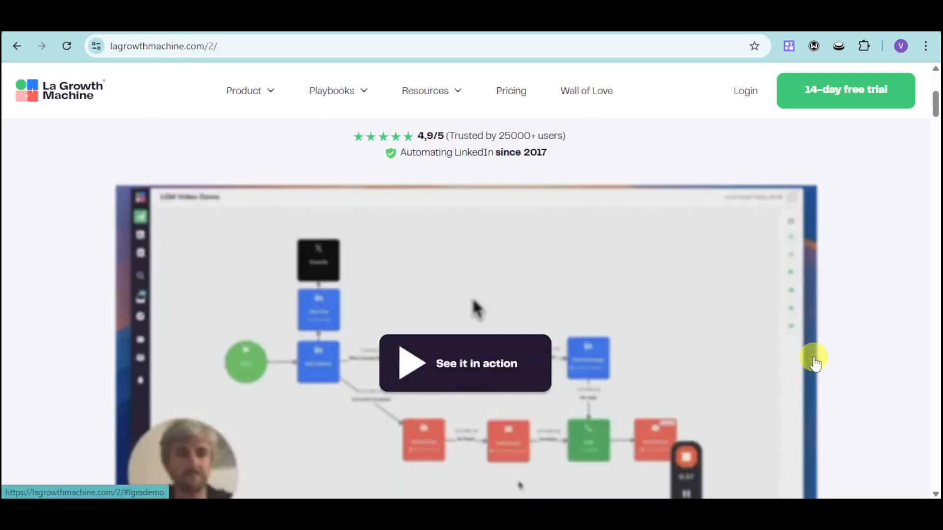
pyautogui.scroll(-2, 817, 361)
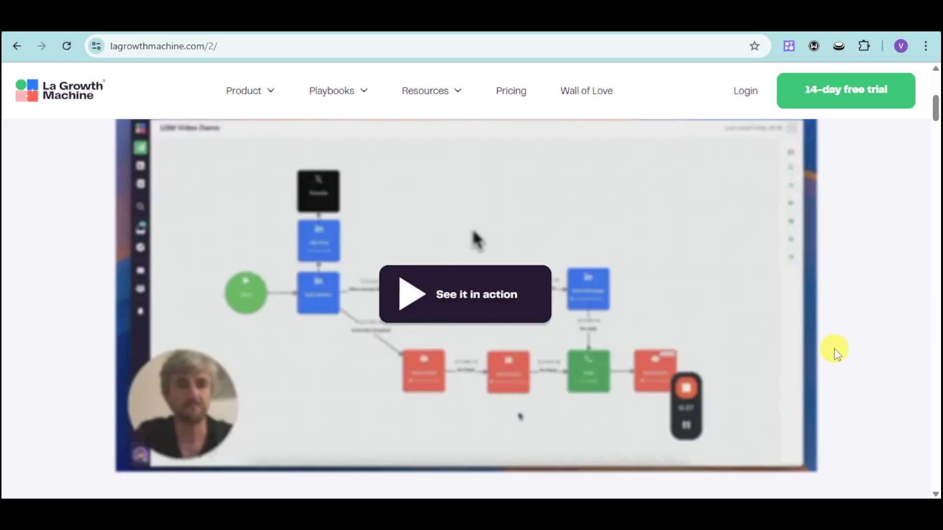
pyautogui.scroll(-4, 837, 353)
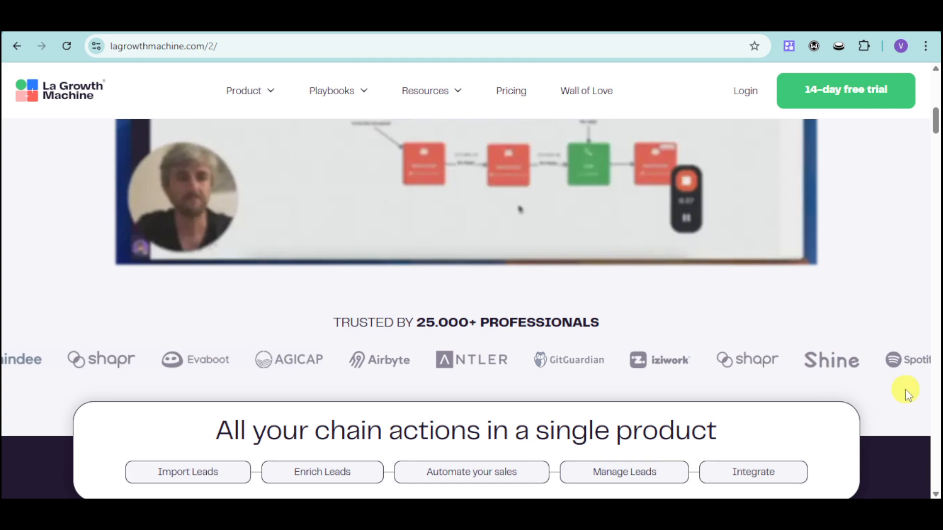
pyautogui.scroll(-2, 906, 392)
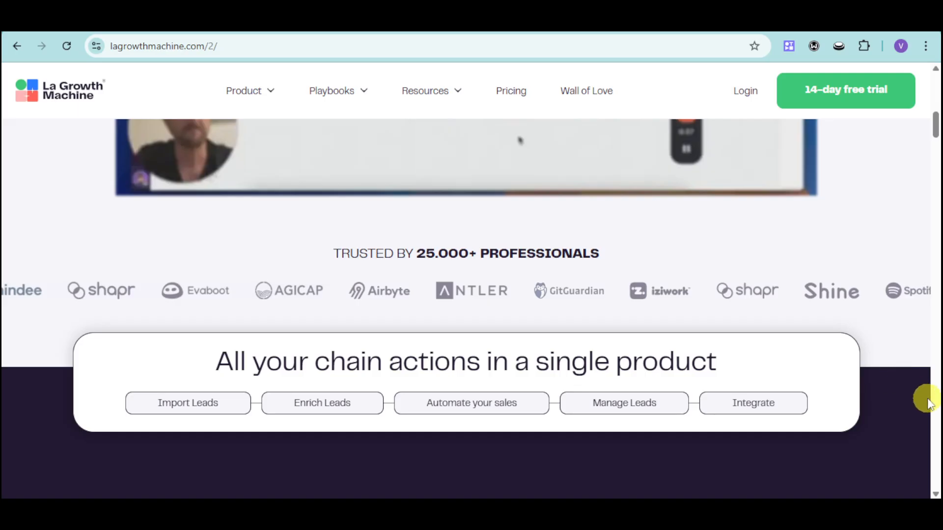
pyautogui.scroll(-4, 893, 422)
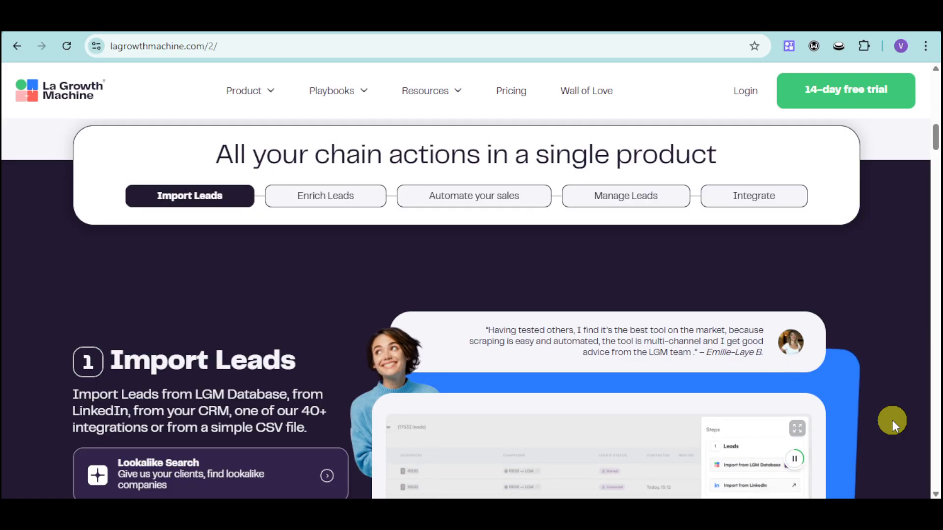
pyautogui.scroll(-1, 892, 420)
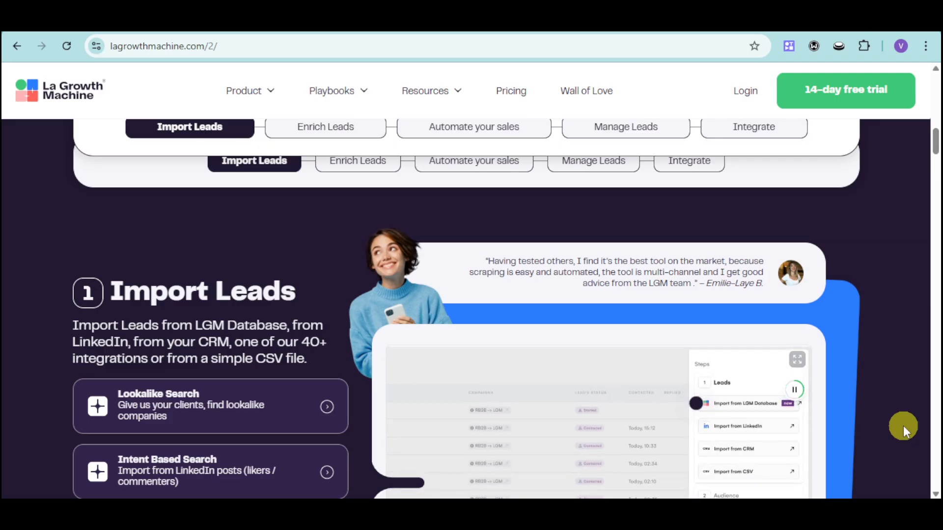
pyautogui.scroll(-2, 903, 426)
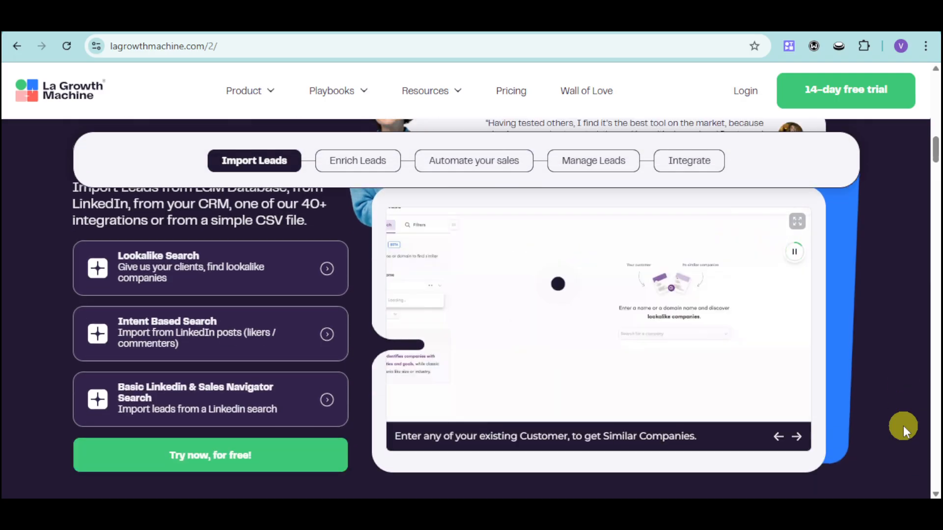
pyautogui.scroll(-3, 903, 425)
pyautogui.scroll(-2, 903, 425)
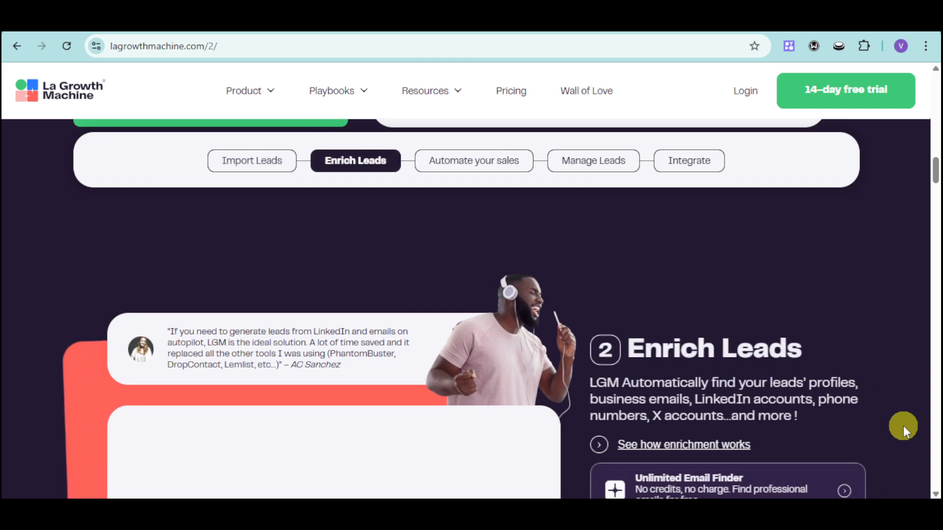
pyautogui.scroll(-1, 903, 426)
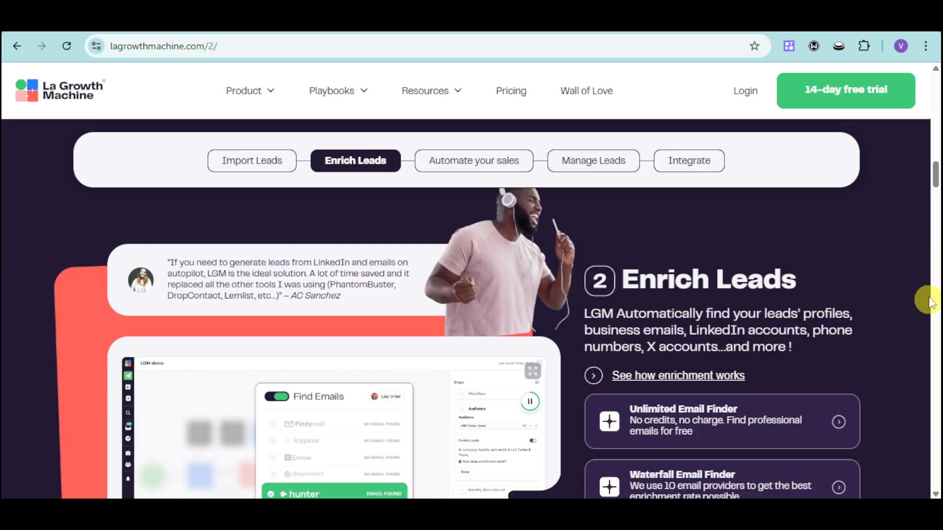
pyautogui.moveTo(935, 176); pyautogui.dragTo(936, 101)
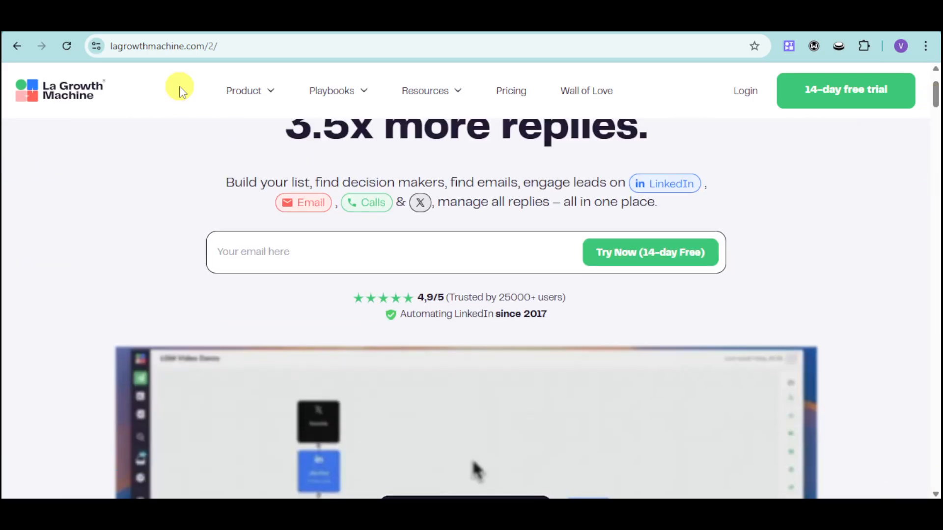
pyautogui.scroll(2, 333, 280)
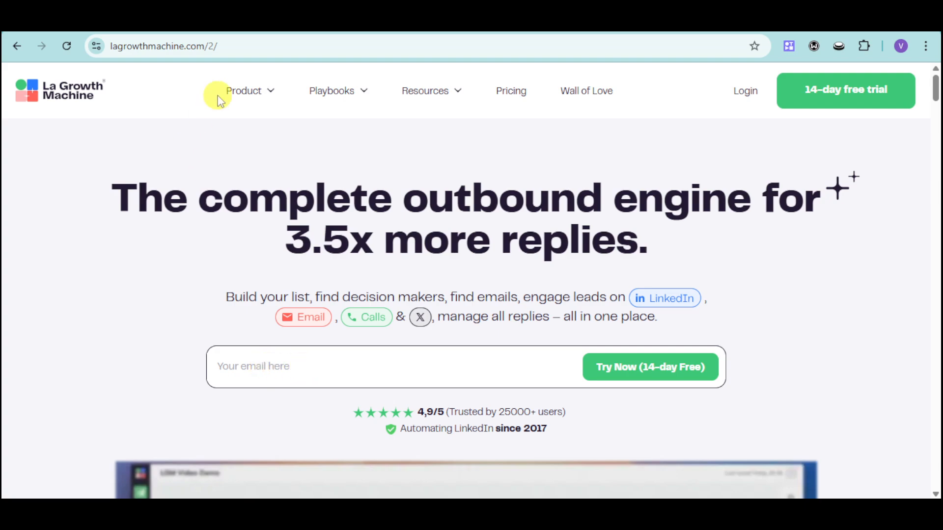
# Step: In the account setup, submit the company details with name tiaralabs, company size 1 – 10 and preferred language English
pyautogui.click(97, 29)
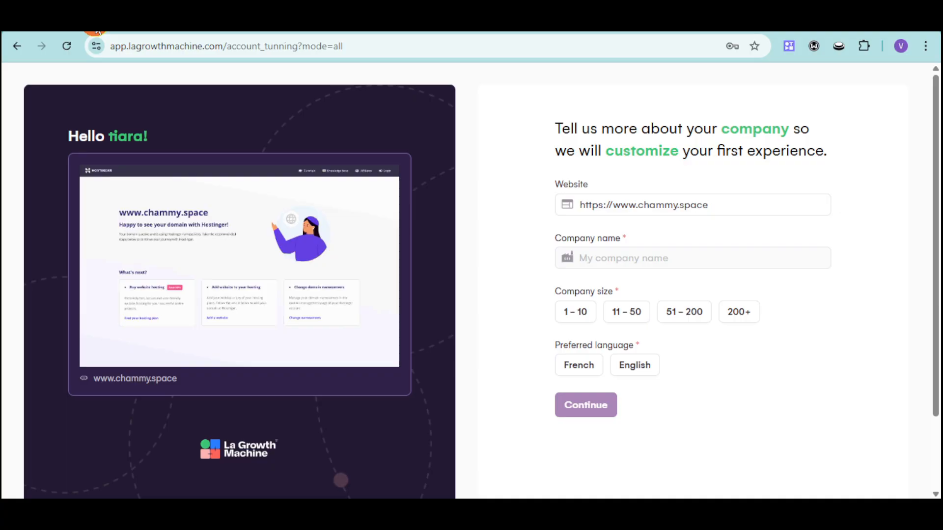
pyautogui.click(646, 262)
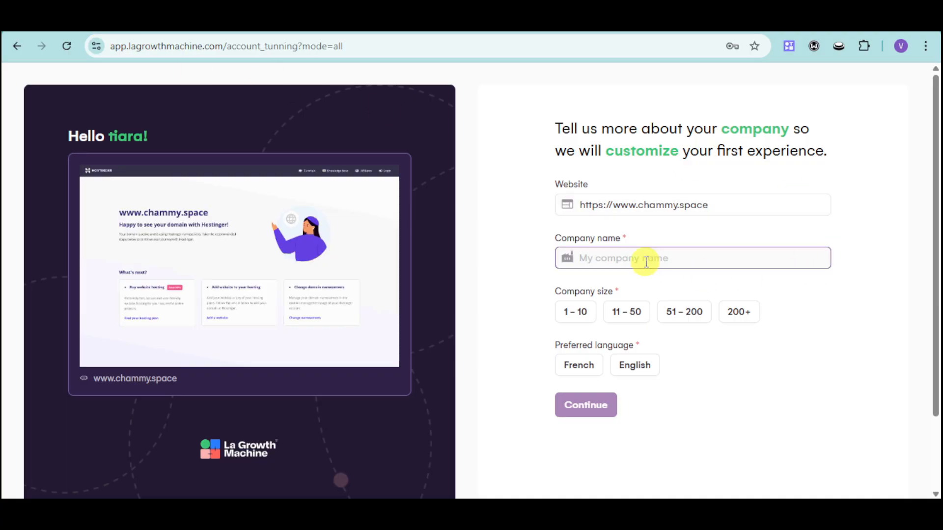
pyautogui.click(680, 263)
pyautogui.write('t')
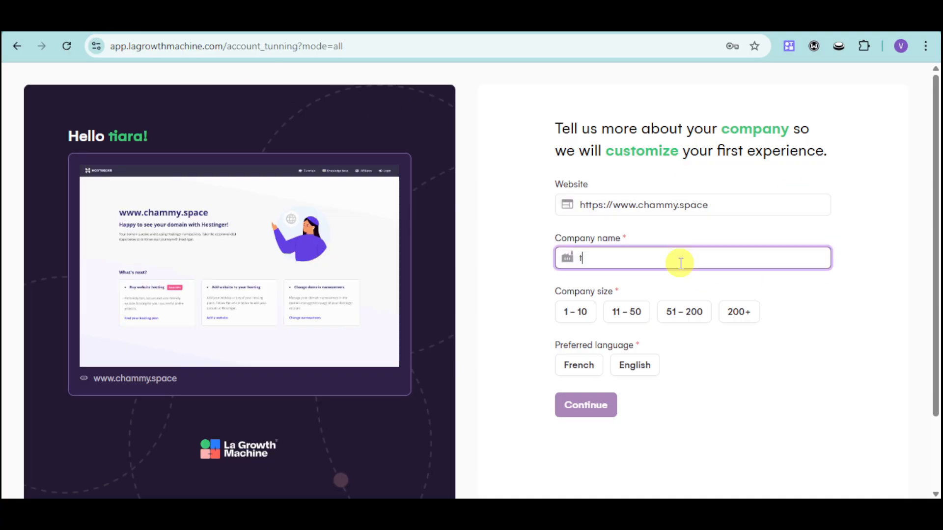
pyautogui.write('iaralabs')
pyautogui.click(585, 312)
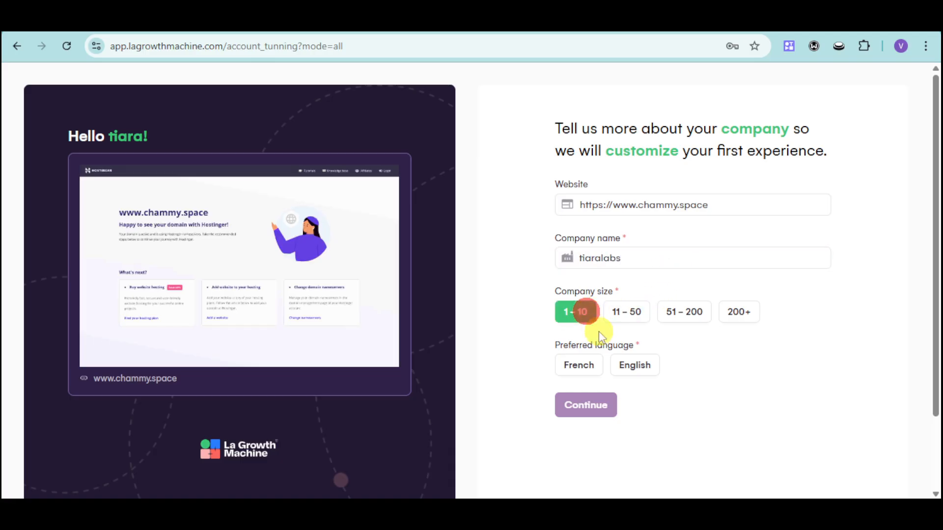
pyautogui.click(639, 367)
pyautogui.click(601, 415)
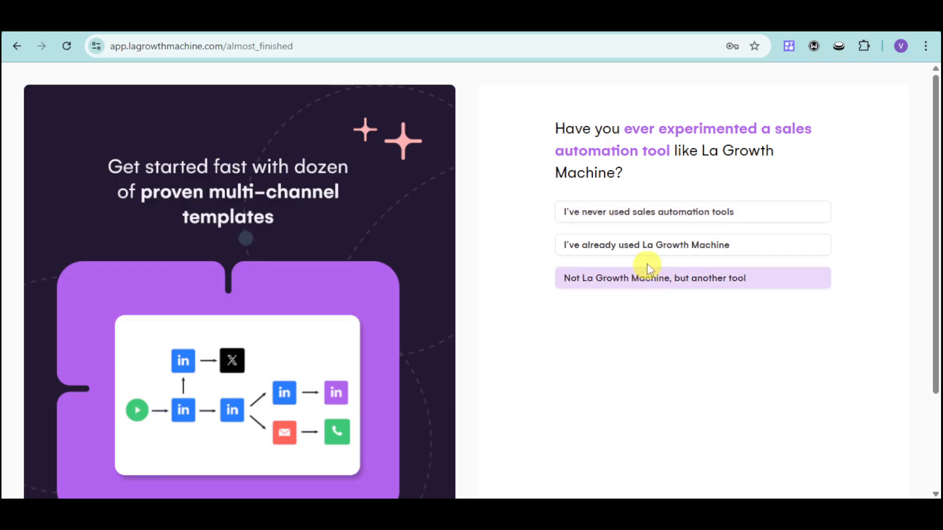
# Step: Answer the onboarding questions with no prior use of sales automation tools, job Sales Manager and heard about it From Google
pyautogui.click(700, 212)
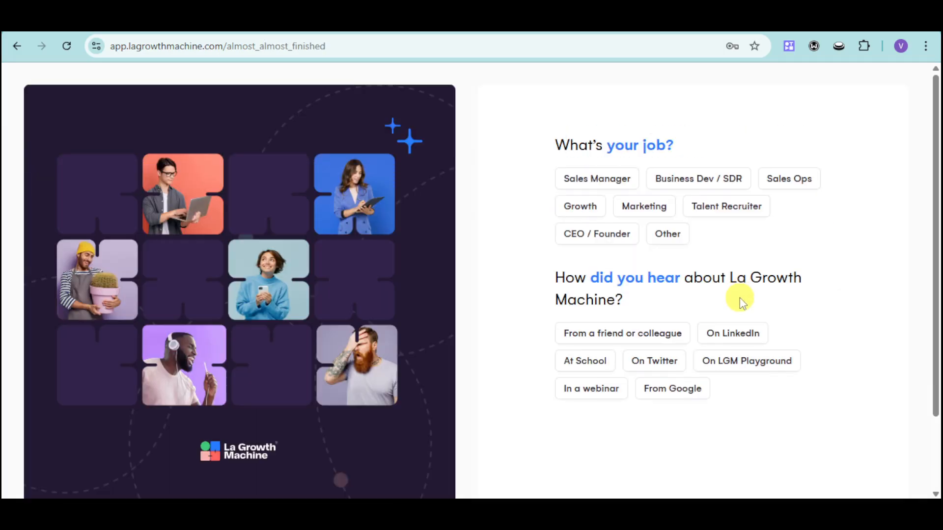
pyautogui.click(593, 203)
pyautogui.click(590, 179)
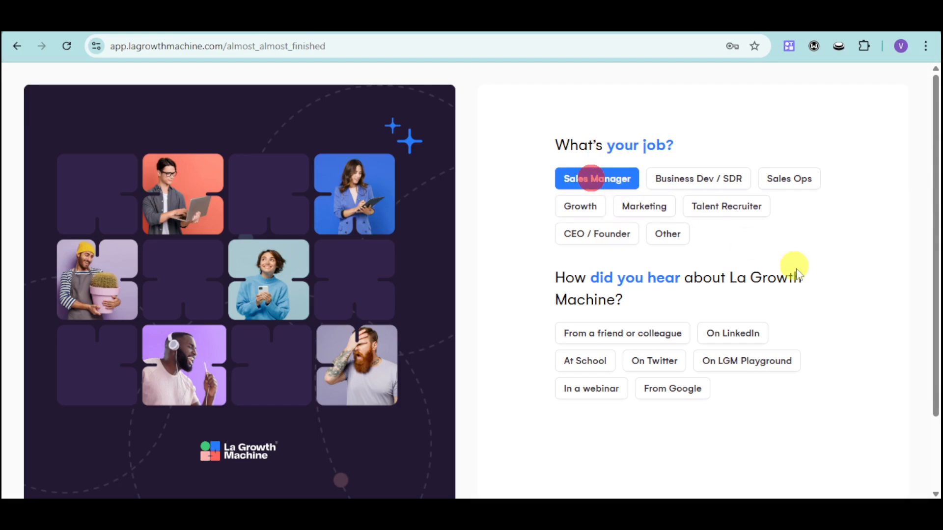
pyautogui.click(665, 388)
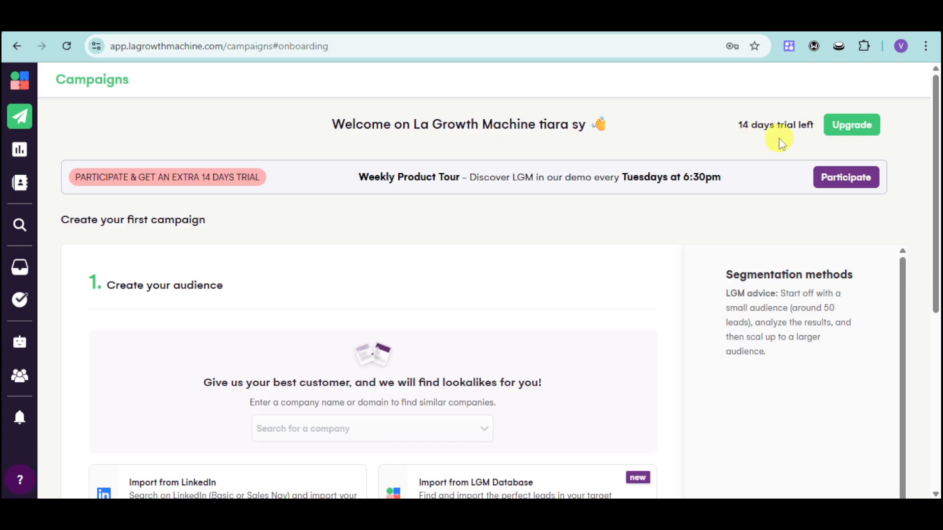
# Step: Run a lookalike company search by entering google and choosing Google Cloud, and dismiss the LGM Database introduction
pyautogui.scroll(-1, 516, 266)
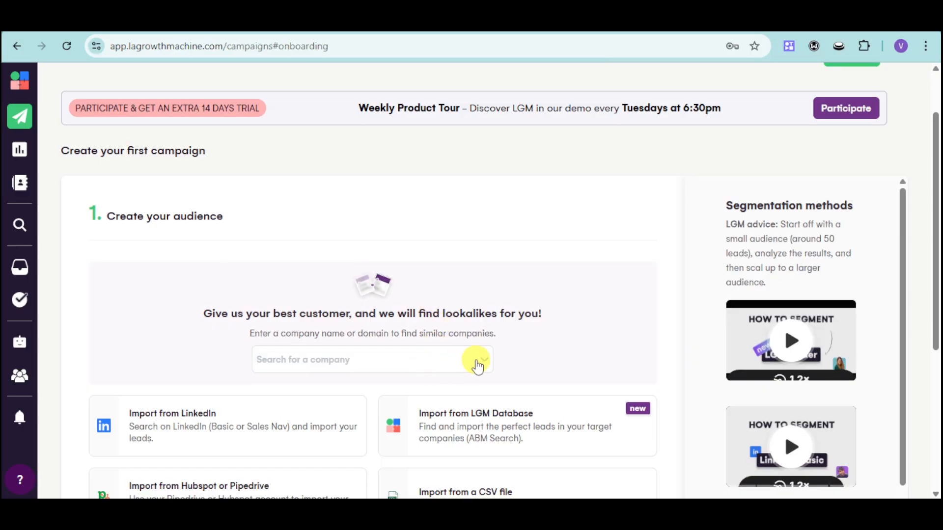
pyautogui.click(480, 362)
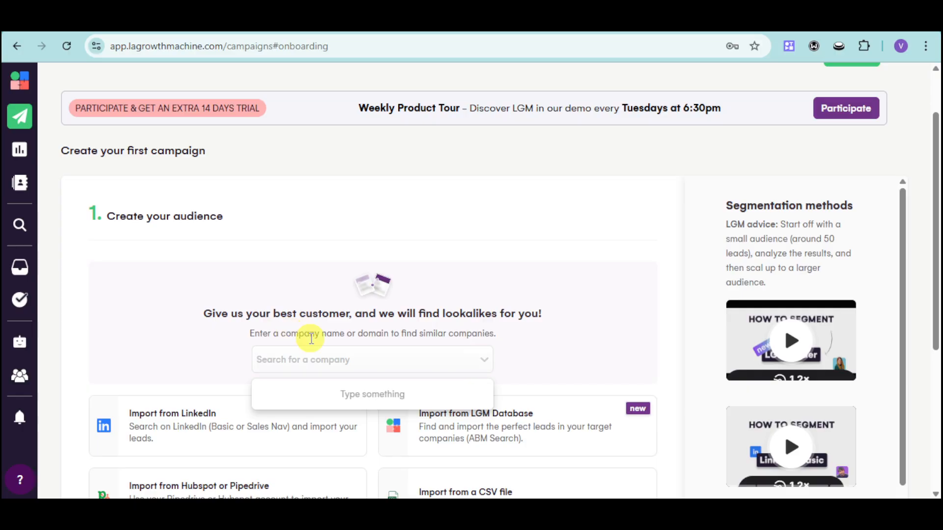
pyautogui.write('goolr')
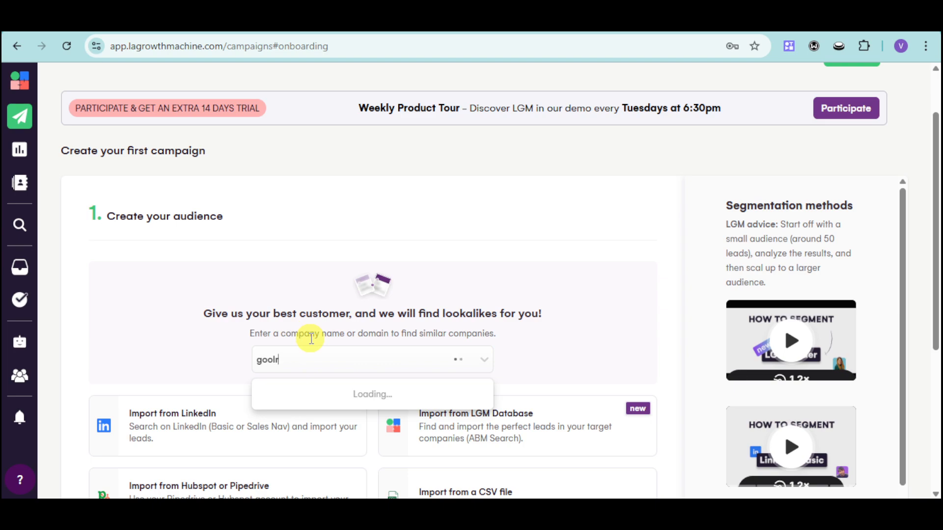
pyautogui.press('BackSpace')
pyautogui.press('BackSpace')
pyautogui.write('gle')
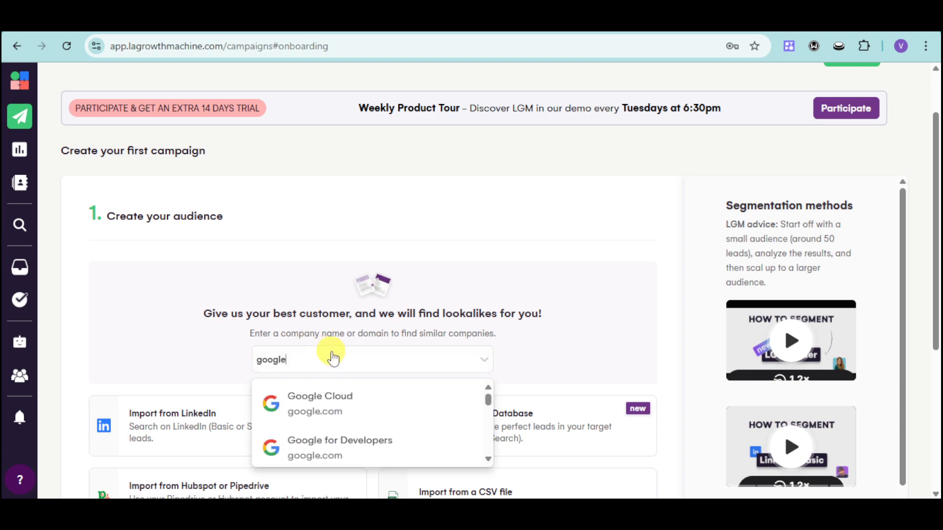
pyautogui.click(427, 413)
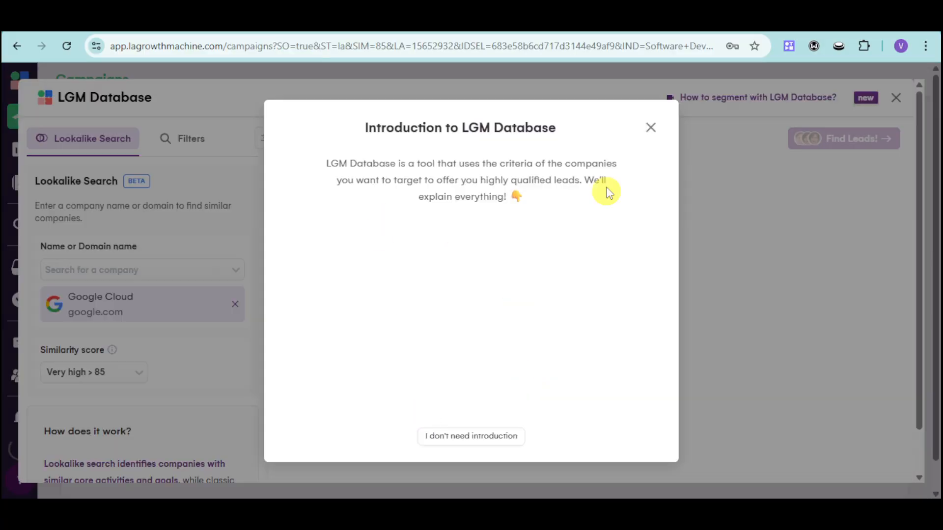
pyautogui.click(651, 128)
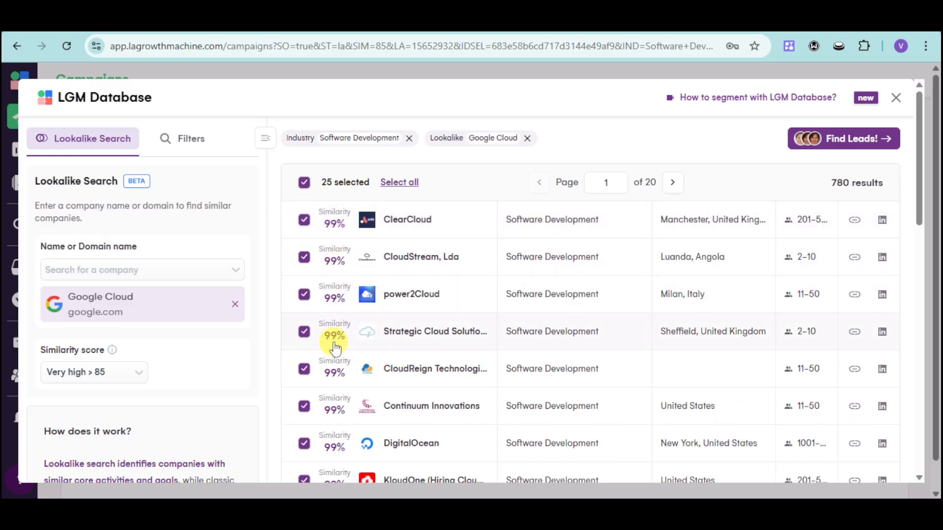
# Step: Examine the list of lookalike companies for Google Cloud and the available similarity score options
pyautogui.scroll(-3, 335, 344)
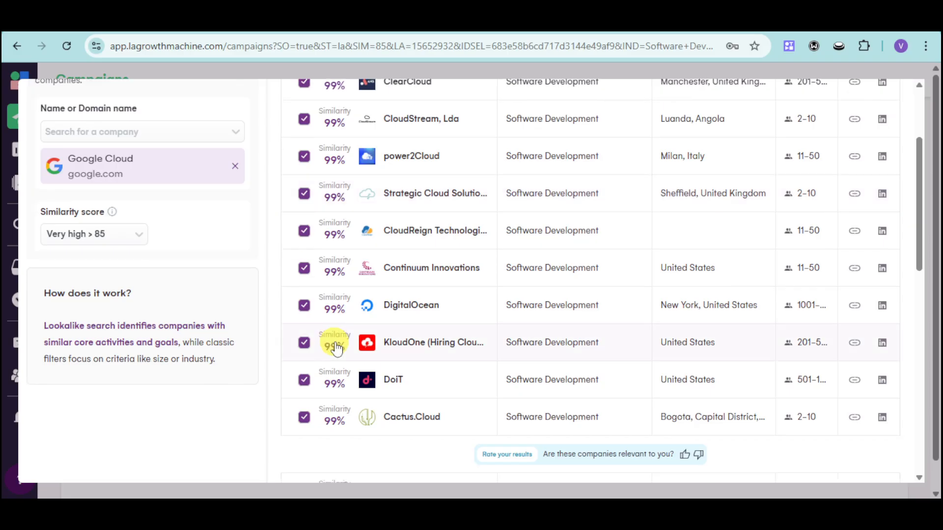
pyautogui.scroll(3, 365, 357)
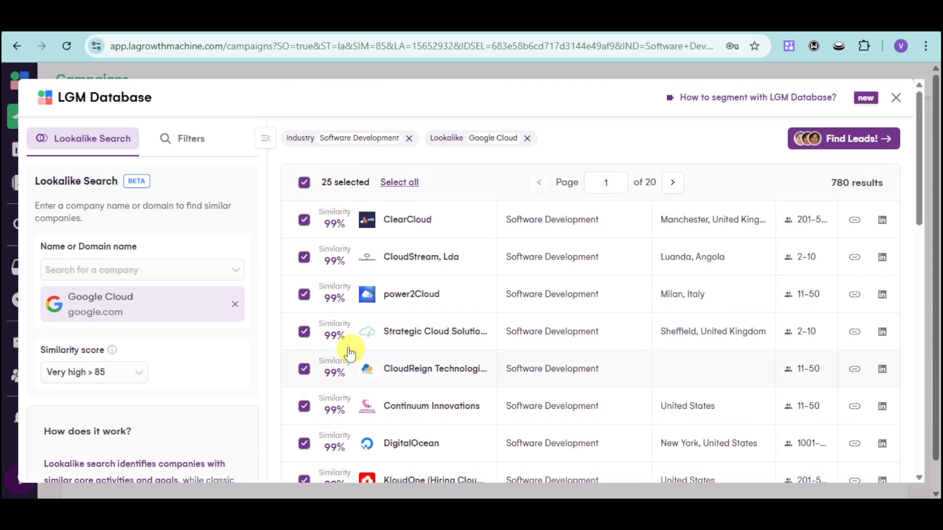
pyautogui.click(131, 372)
pyautogui.click(167, 367)
pyautogui.scroll(-7, 586, 423)
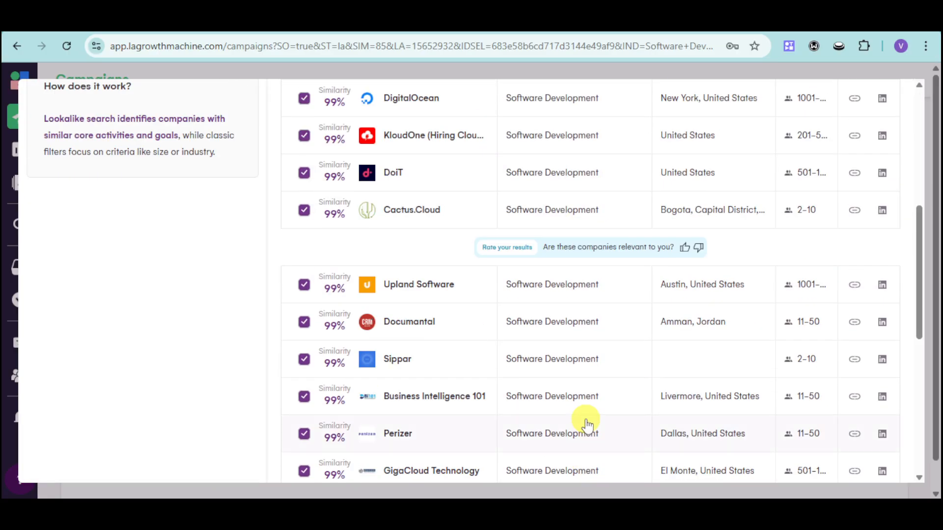
pyautogui.scroll(9, 586, 422)
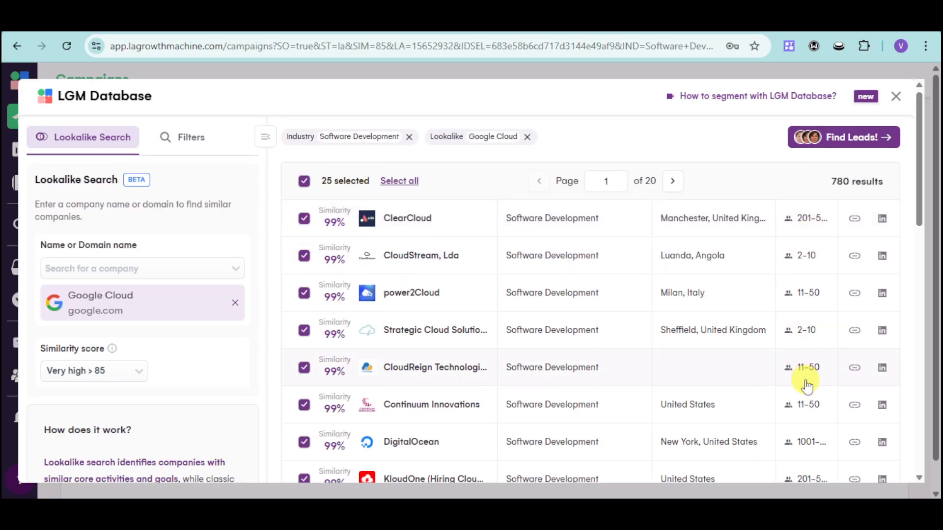
pyautogui.scroll(-6, 806, 385)
pyautogui.scroll(6, 806, 385)
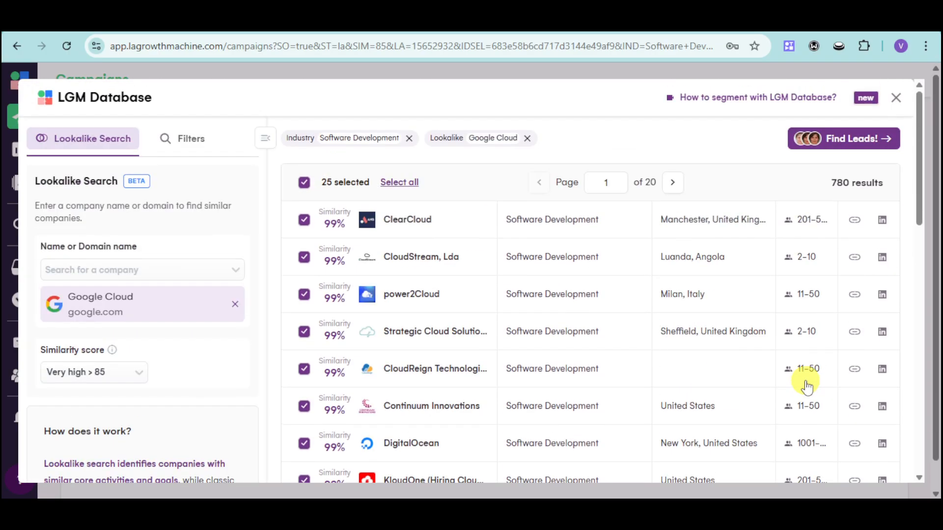
# Step: View ClearCloud's website and its LinkedIn company page, returning to the lookalike results after each
pyautogui.click(857, 228)
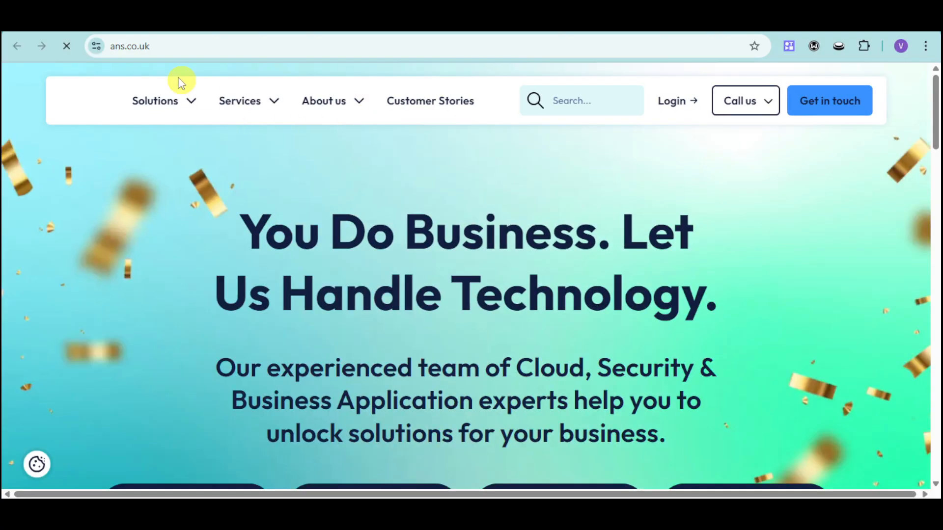
pyautogui.click(135, 31)
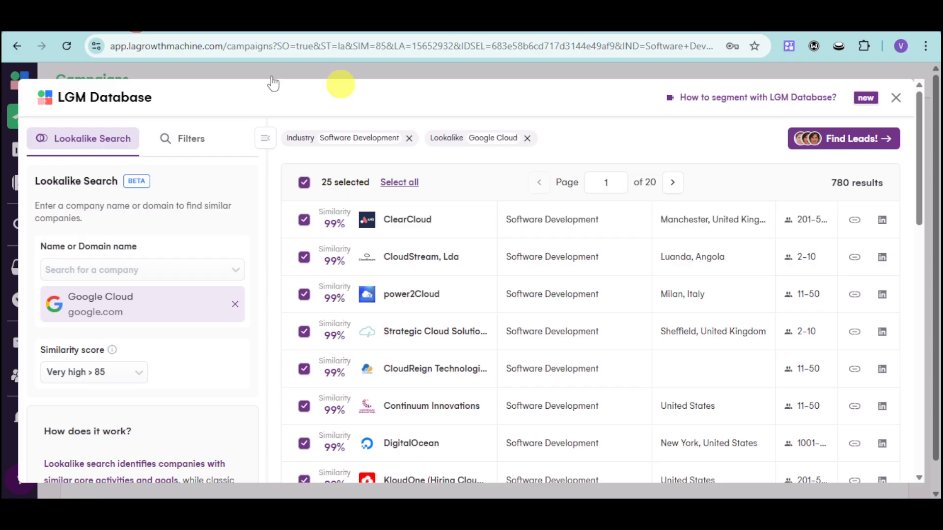
pyautogui.click(887, 226)
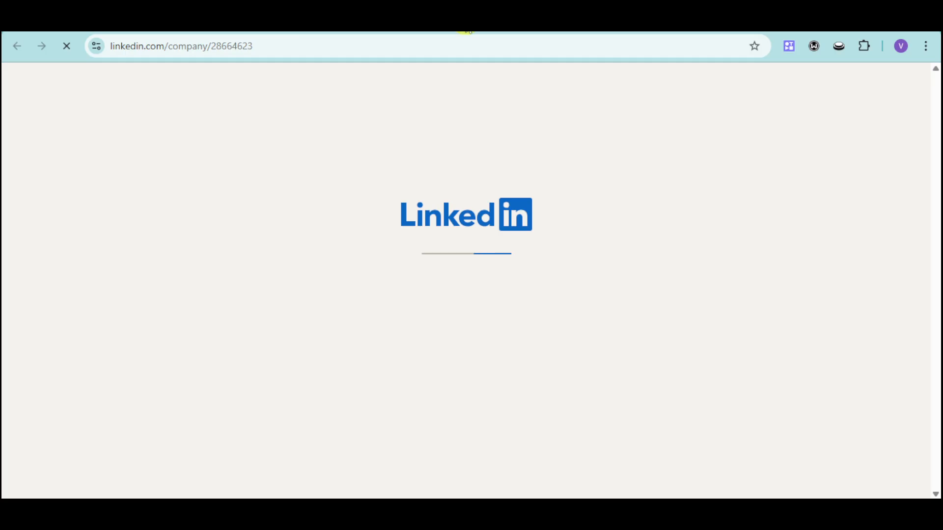
pyautogui.click(109, 29)
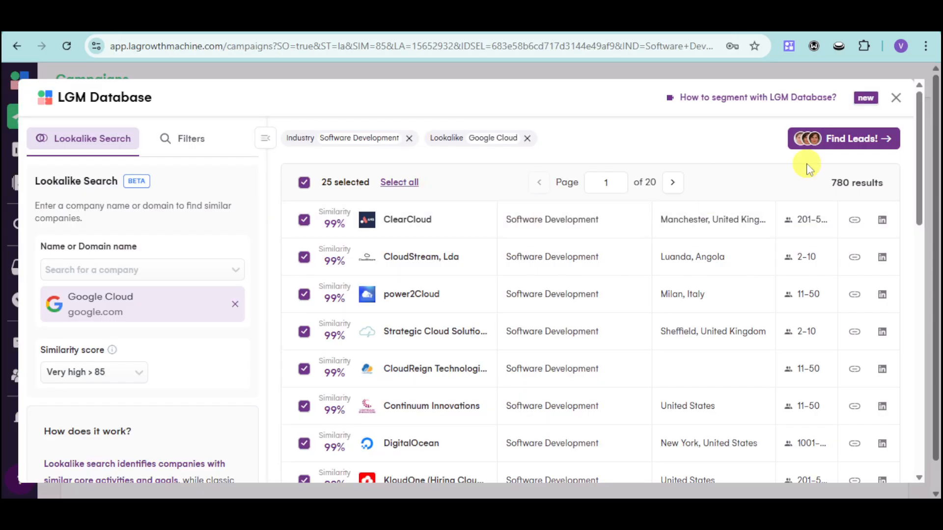
# Step: Look for leads within the selected lookalike companies, adding manager as the job title filter
pyautogui.click(831, 143)
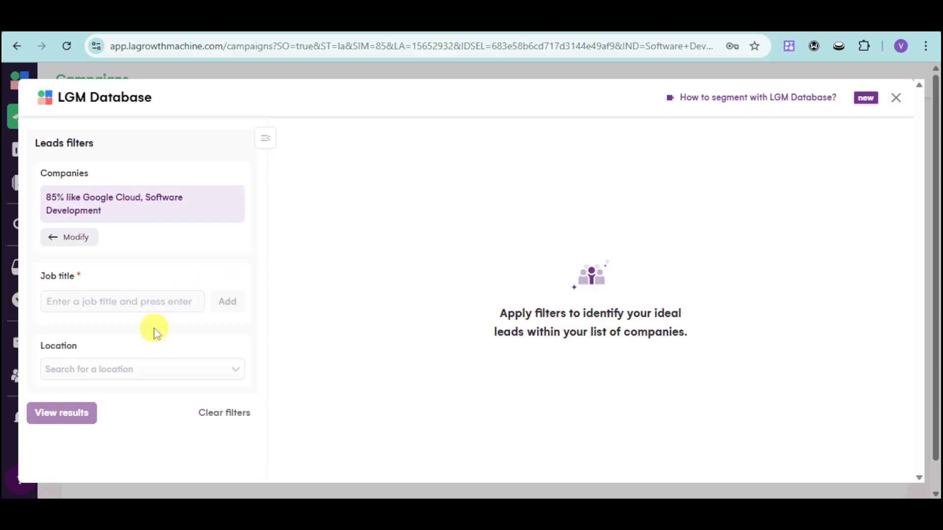
pyautogui.click(112, 297)
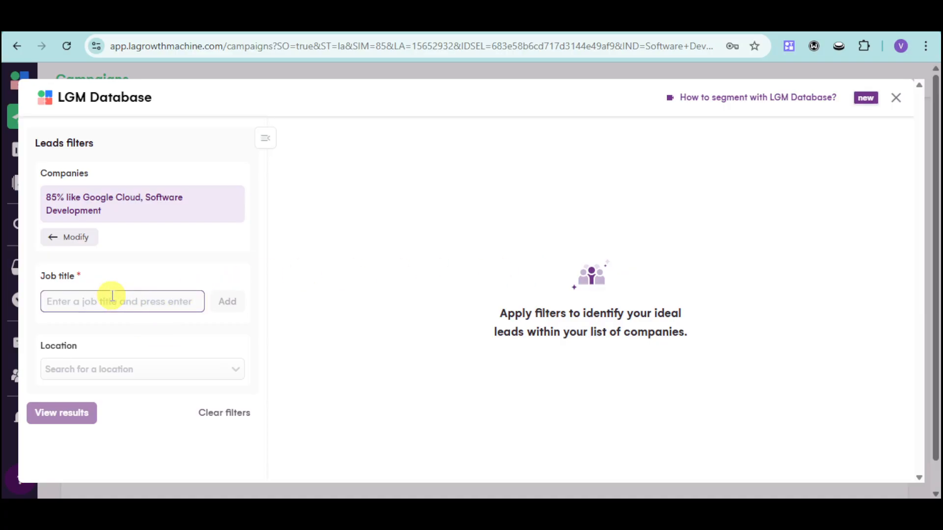
pyautogui.click(112, 297)
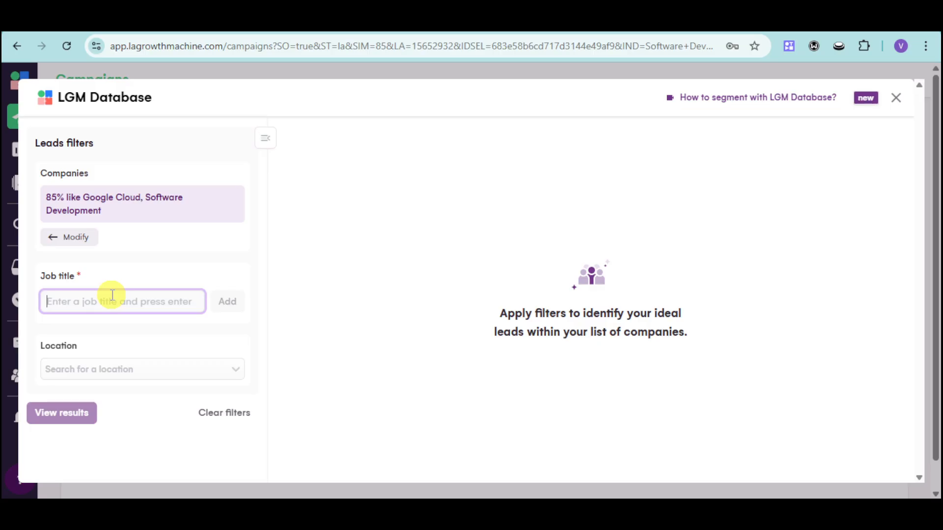
pyautogui.write('manager')
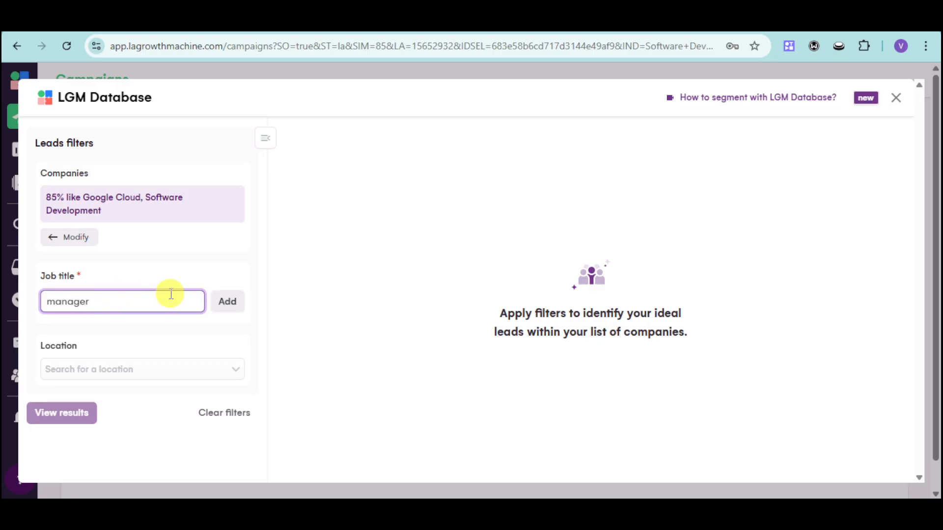
pyautogui.click(225, 300)
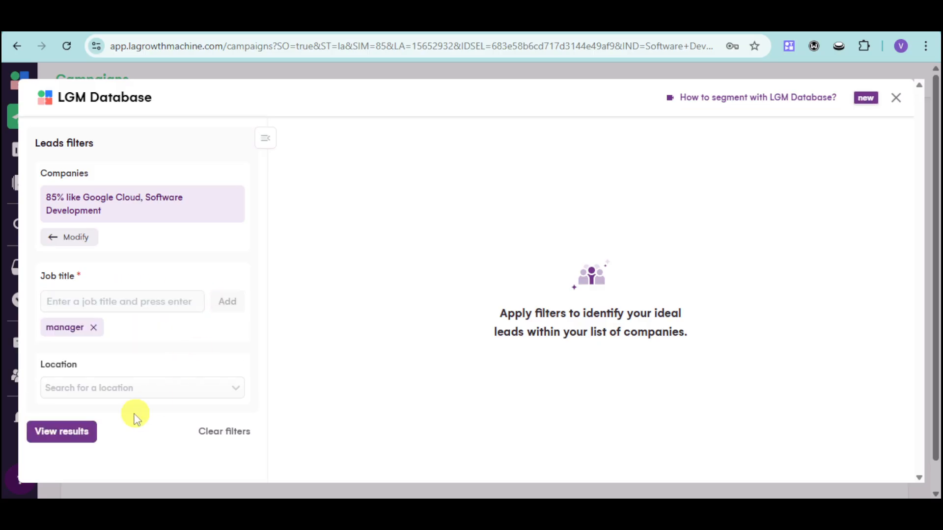
# Step: Try to view the matching leads without a location filter, dismiss the LinkedIn connection request and close the LGM Database
pyautogui.click(140, 393)
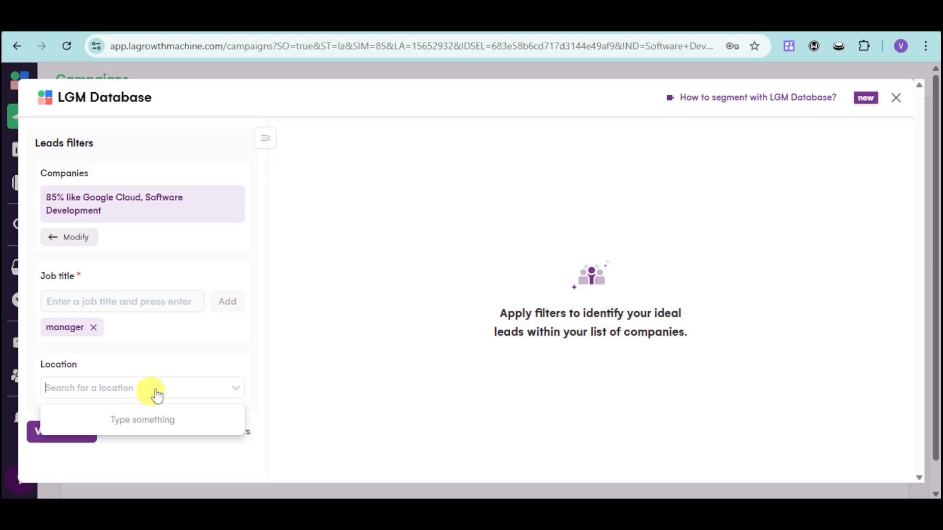
pyautogui.click(221, 352)
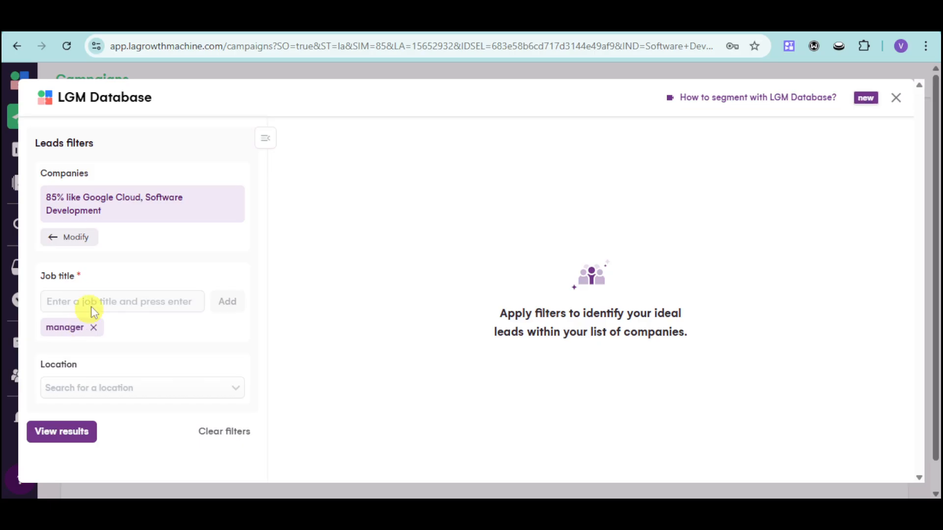
pyautogui.click(64, 434)
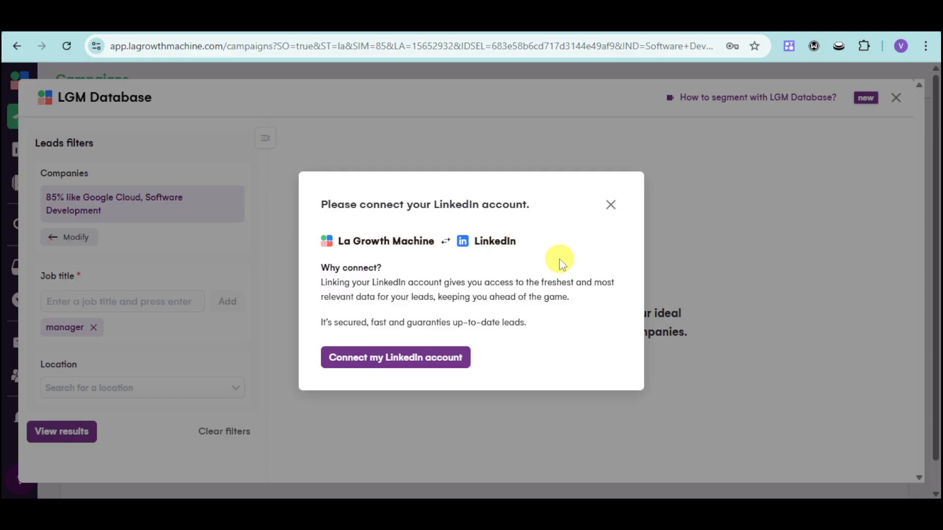
pyautogui.click(611, 205)
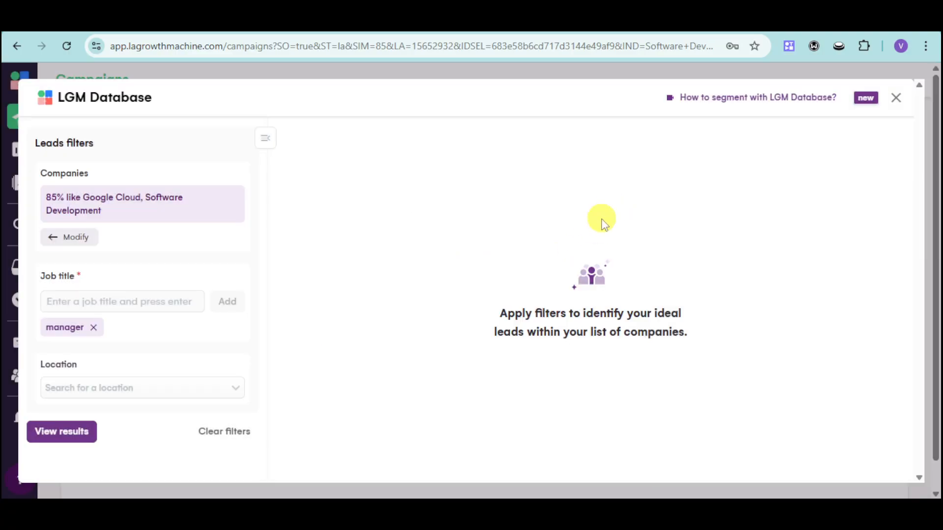
pyautogui.click(894, 101)
# Step: Expand the campaign launch stage and choose to show all of the templates
pyautogui.scroll(-1, 462, 322)
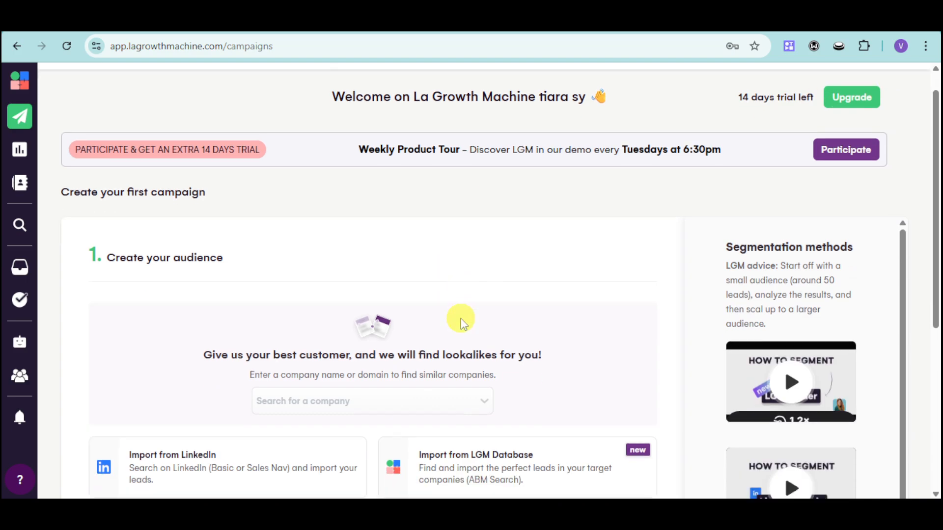
pyautogui.scroll(-6, 461, 322)
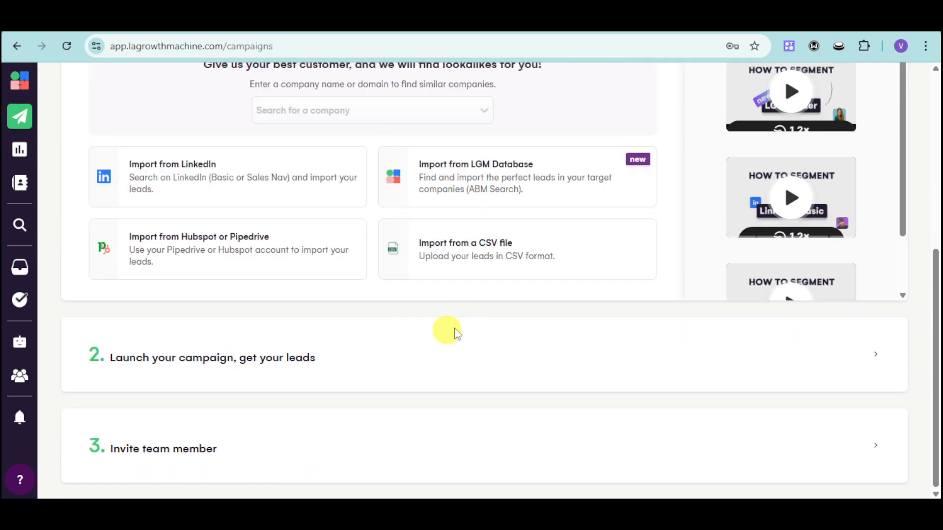
pyautogui.click(299, 351)
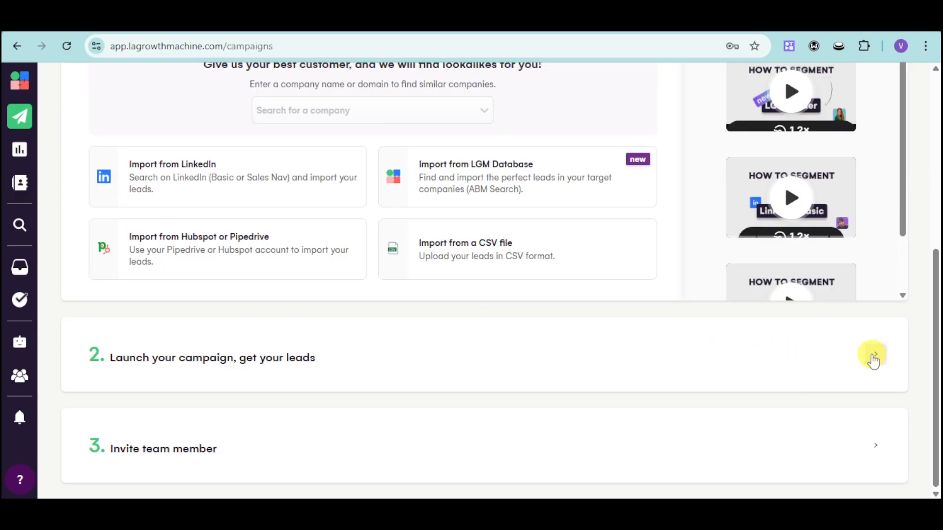
pyautogui.click(873, 356)
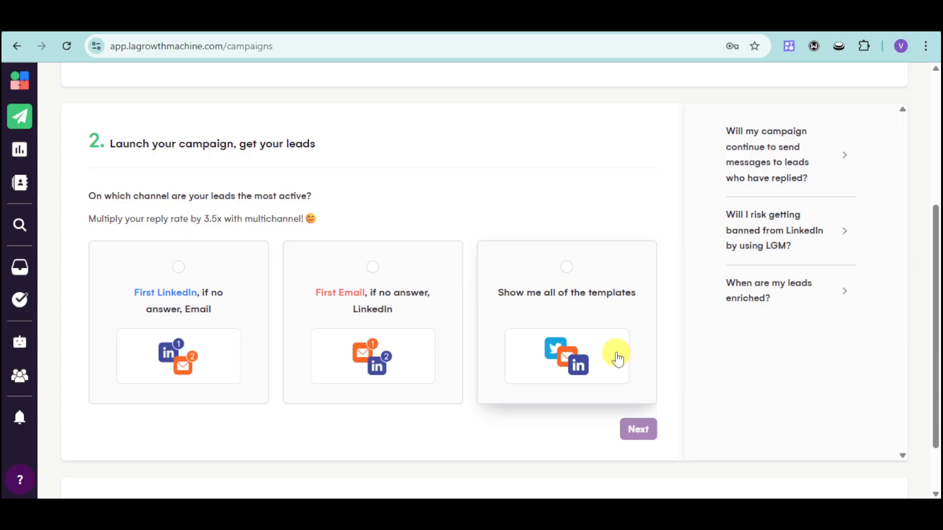
pyautogui.click(567, 267)
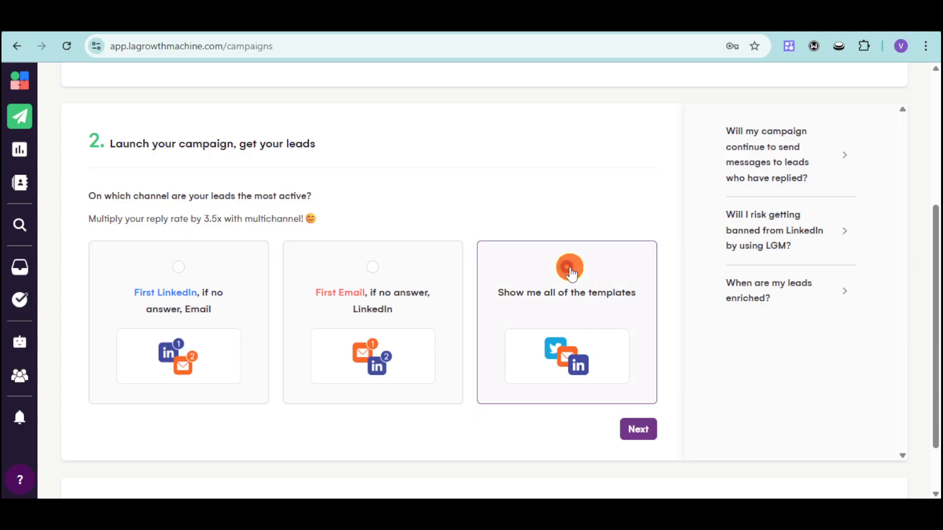
pyautogui.click(632, 430)
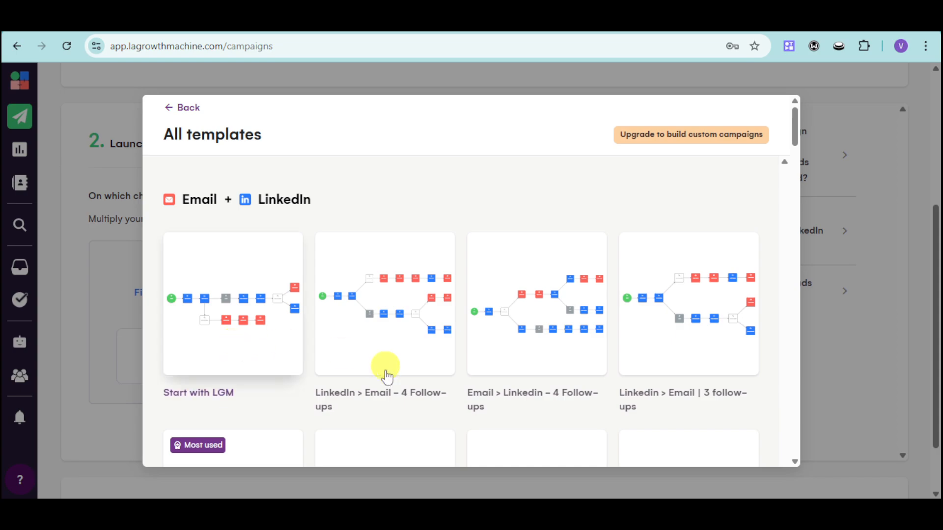
# Step: Browse the Email + LinkedIn templates and create a campaign from the most used one, LinkedIn > Email – 3 Follow-ups (+ Voice)
pyautogui.moveTo(394, 388)
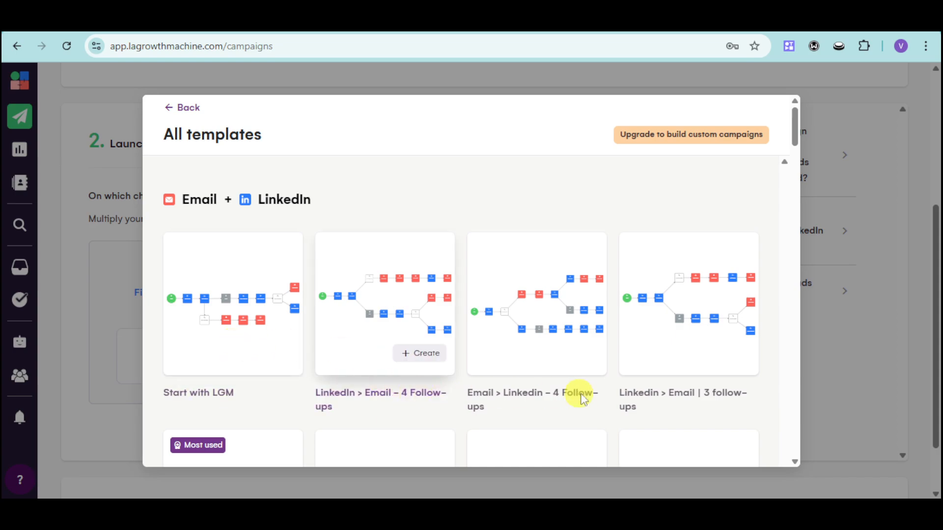
pyautogui.moveTo(665, 400)
pyautogui.scroll(-1, 678, 393)
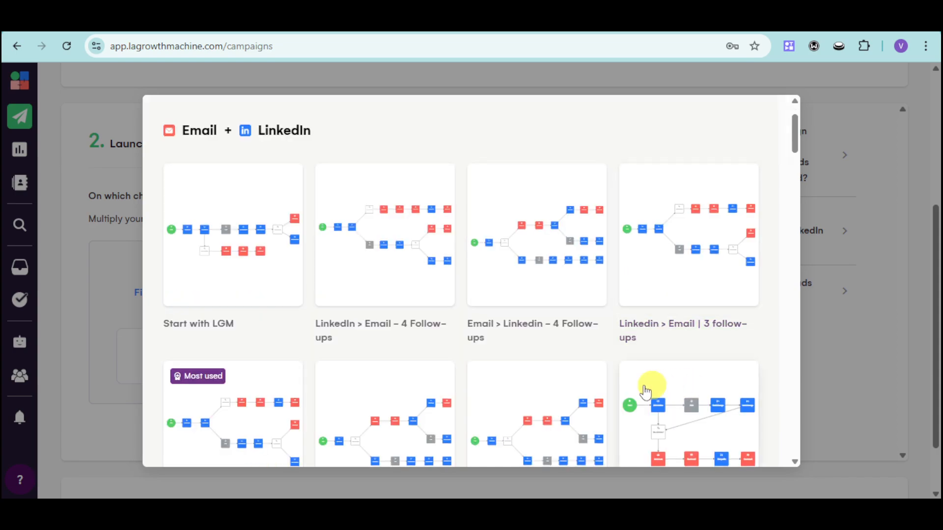
pyautogui.scroll(-3, 354, 386)
pyautogui.scroll(-3, 354, 388)
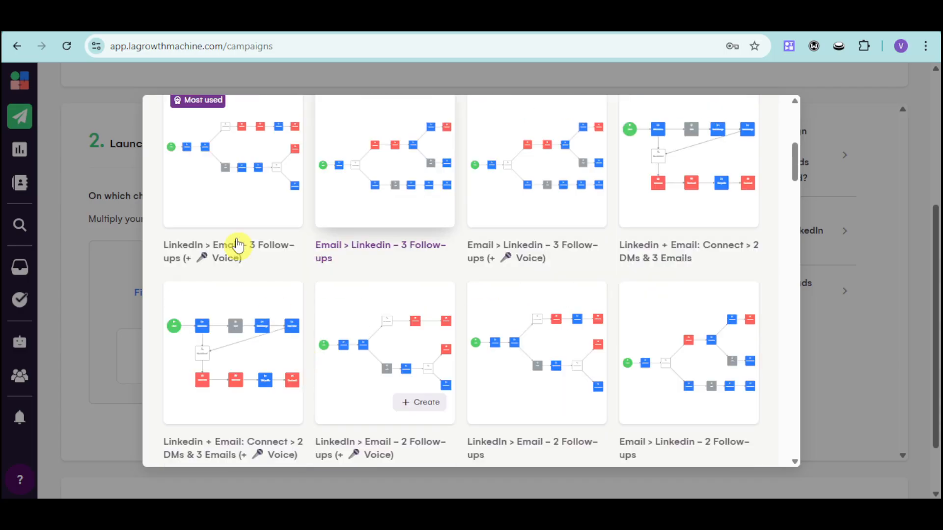
pyautogui.moveTo(240, 180)
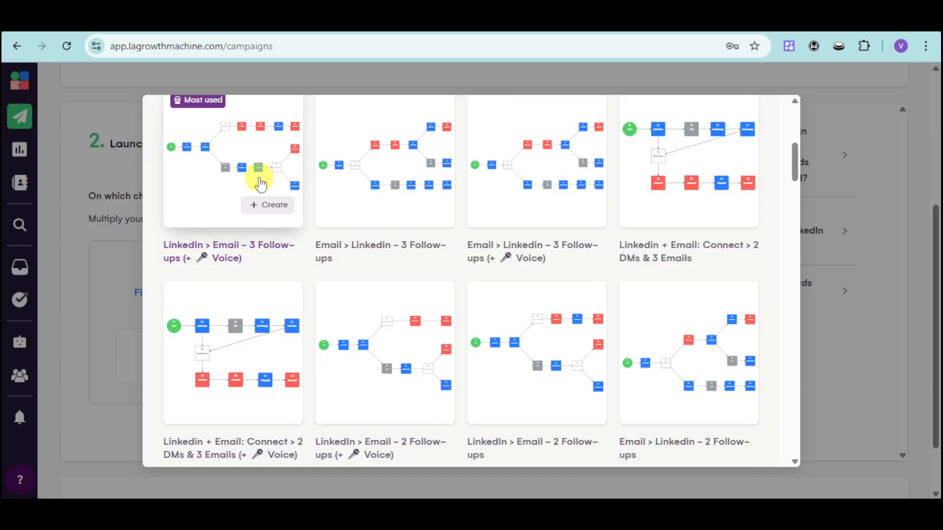
pyautogui.scroll(1, 261, 184)
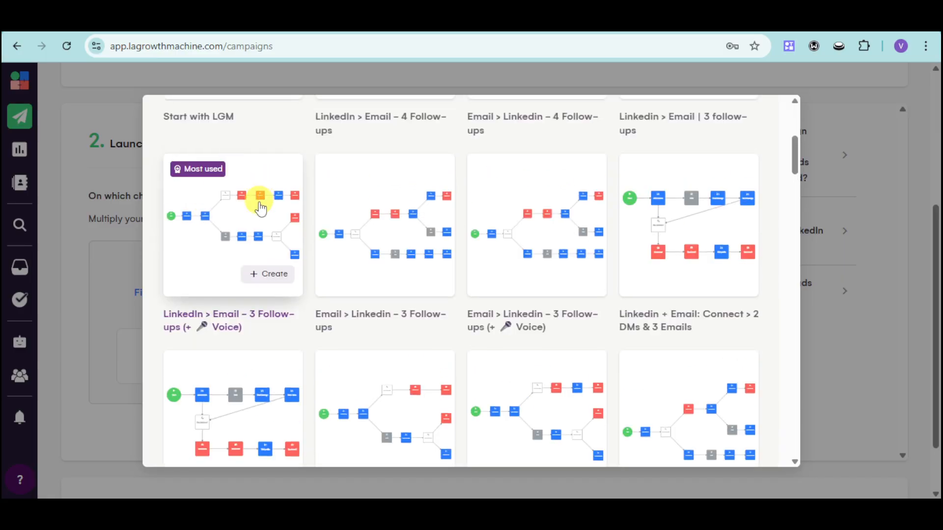
pyautogui.click(273, 275)
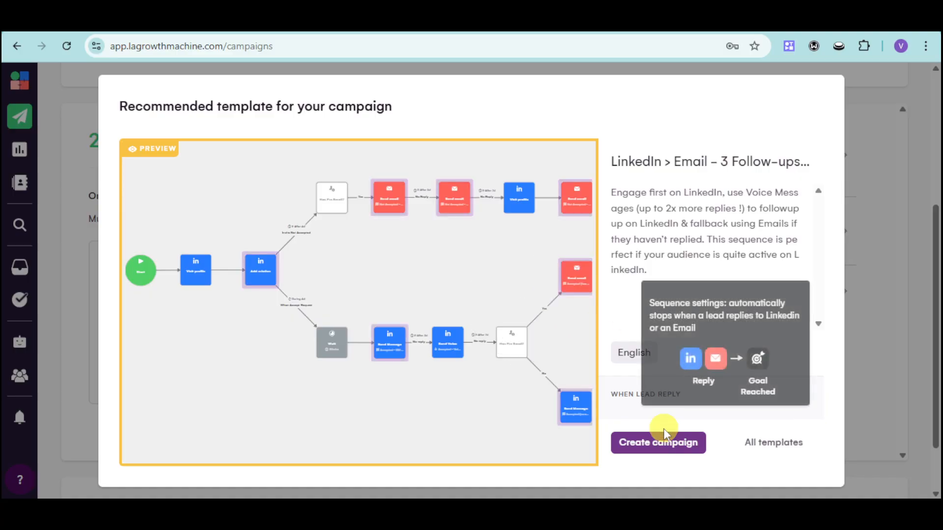
pyautogui.click(660, 443)
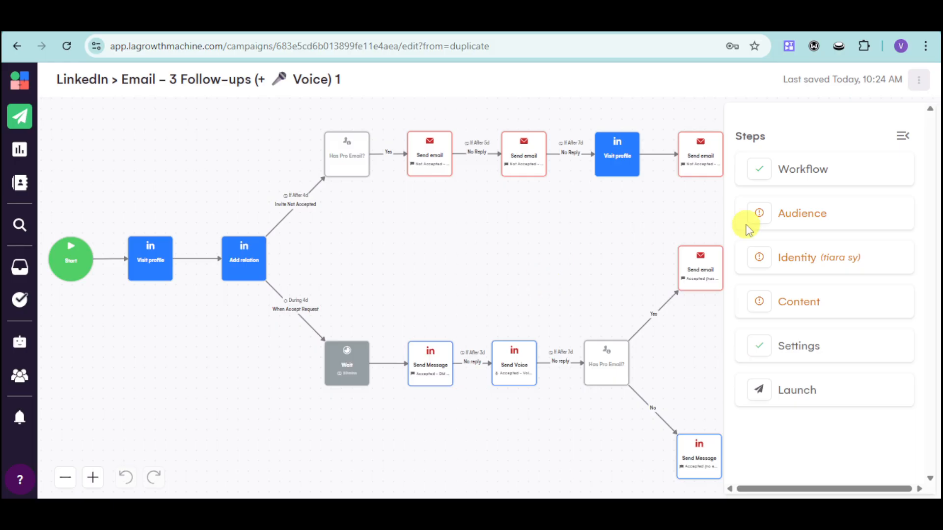
# Step: Examine the campaign's audience and lead enrichment options, and its sender identity with the required account connections
pyautogui.click(827, 215)
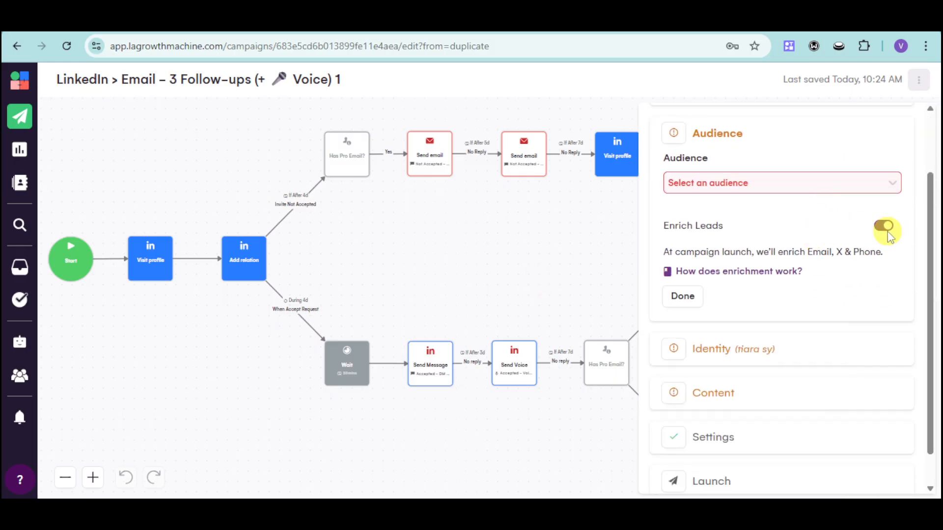
pyautogui.scroll(-1, 768, 360)
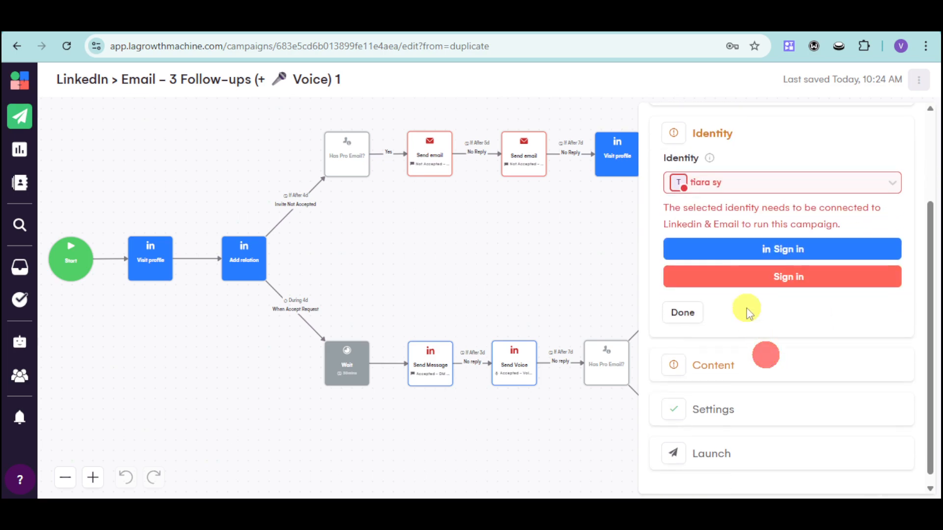
pyautogui.click(793, 191)
pyautogui.click(794, 191)
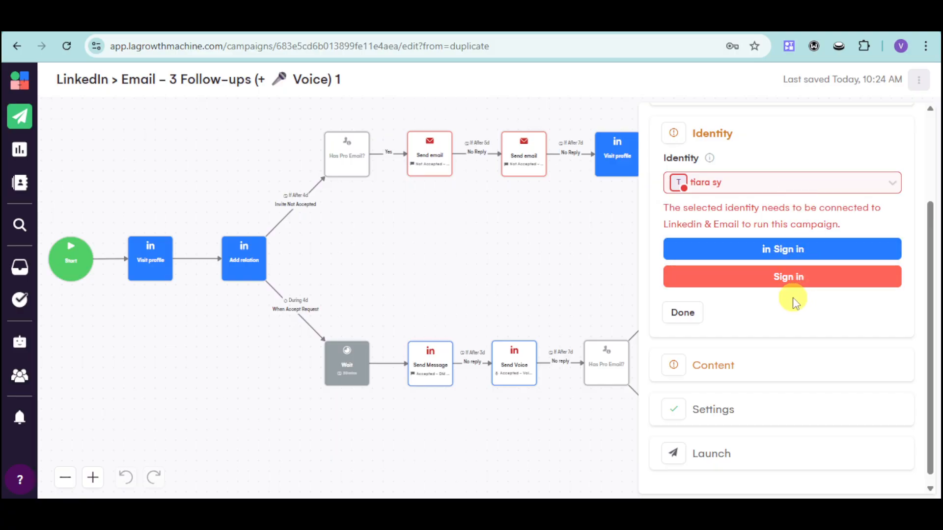
# Step: Examine the Magic Messages form in the campaign content, including product, key benefits, buyer persona, language and tone
pyautogui.click(743, 373)
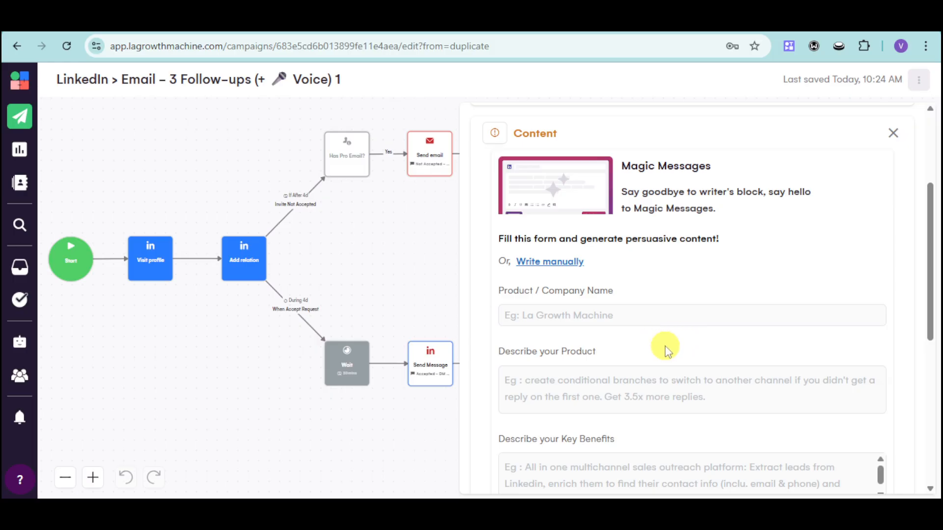
pyautogui.scroll(-8, 665, 344)
pyautogui.scroll(7, 665, 347)
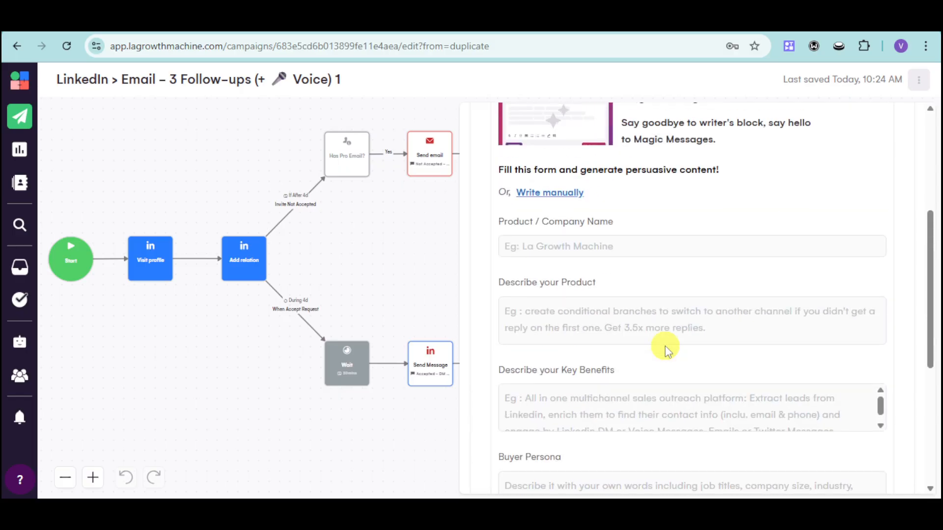
pyautogui.click(661, 334)
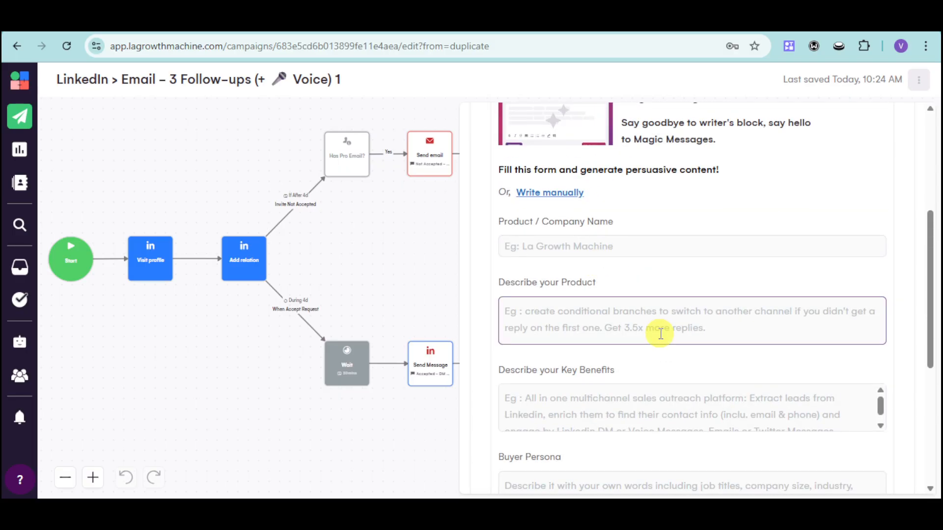
pyautogui.scroll(-3, 611, 400)
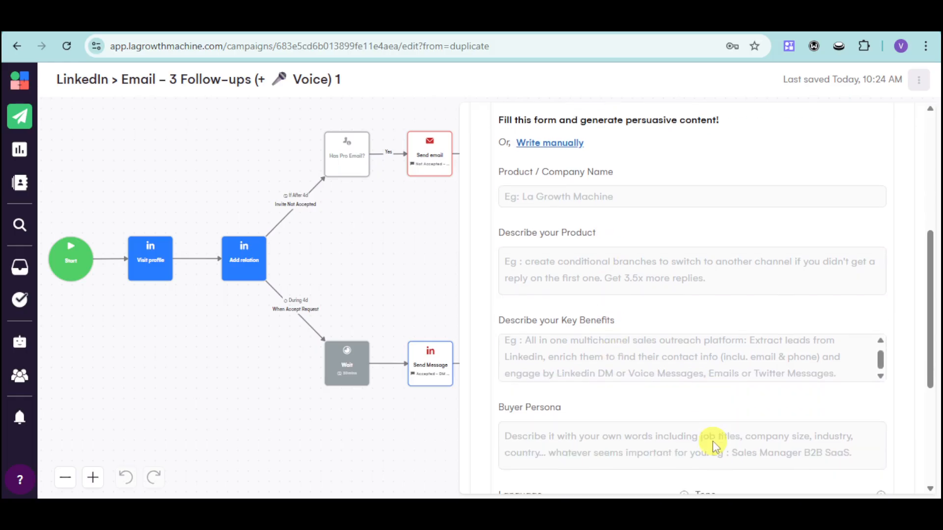
pyautogui.scroll(-4, 712, 441)
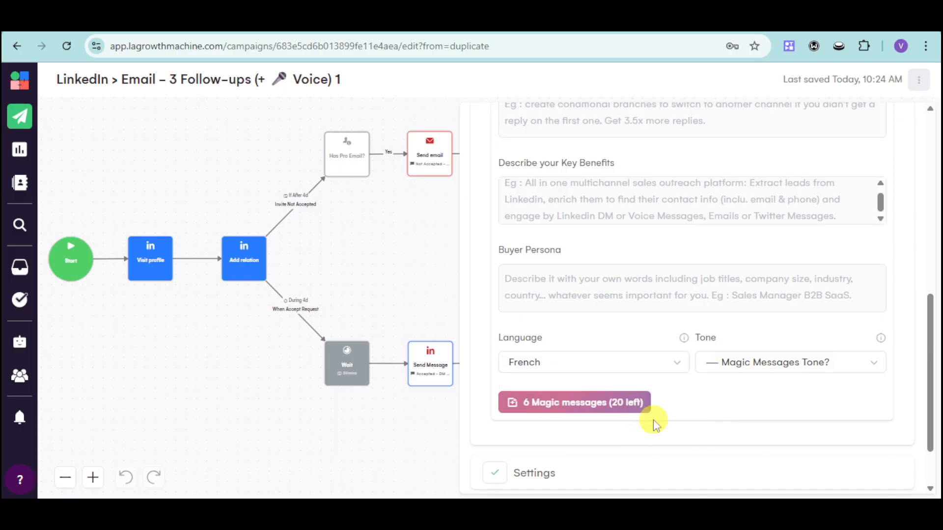
# Step: Review the campaign's out of office, CRM and exit settings, and choose Custom exit for when a lead replies
pyautogui.click(590, 473)
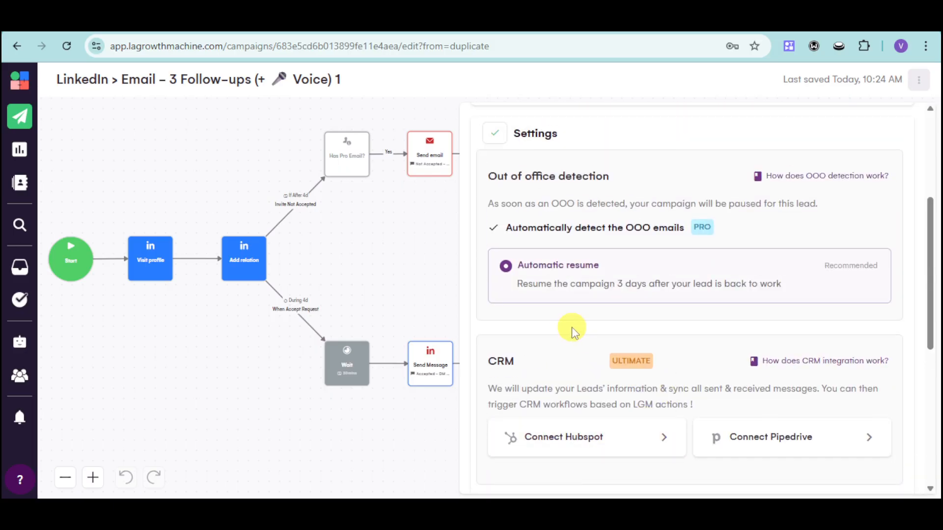
pyautogui.scroll(-3, 617, 349)
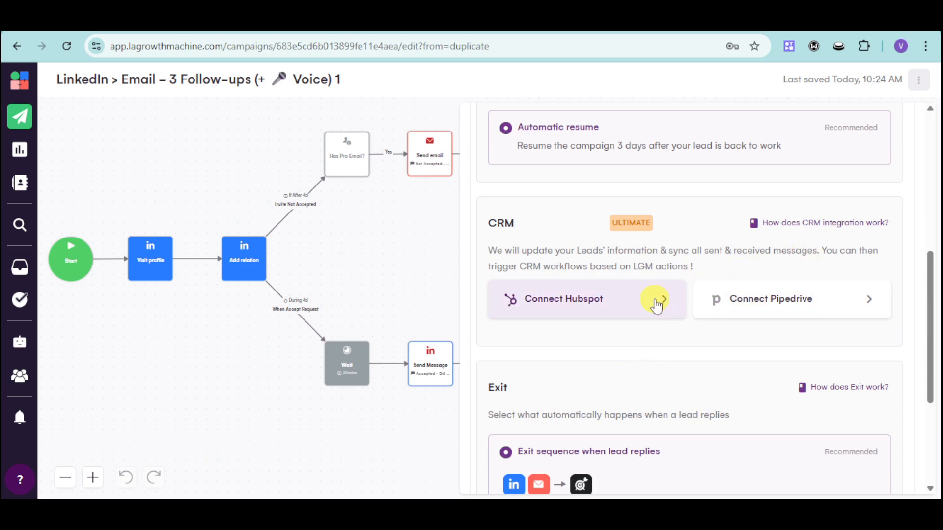
pyautogui.scroll(-2, 795, 314)
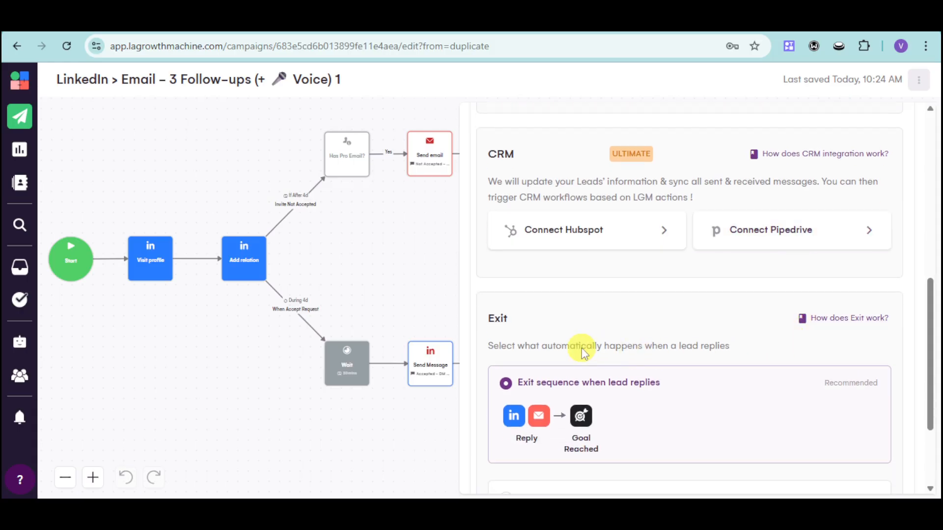
pyautogui.scroll(-3, 660, 361)
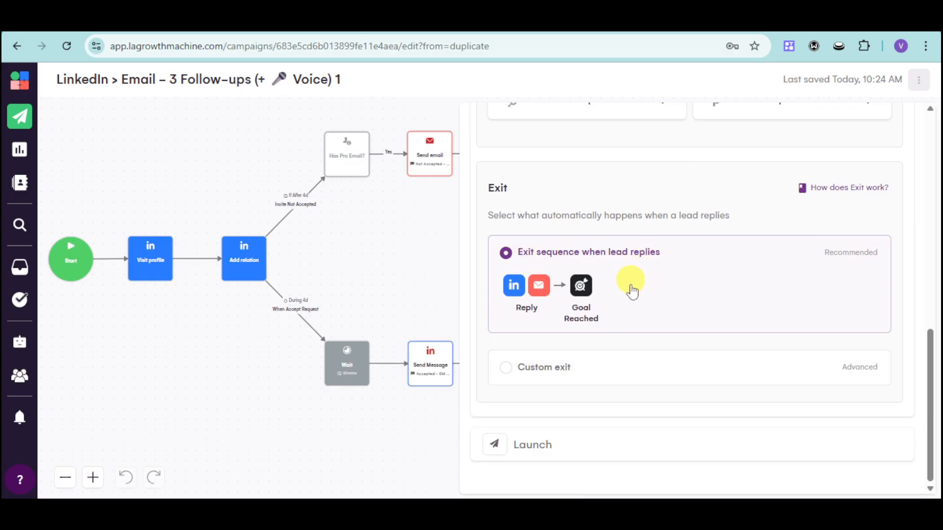
pyautogui.click(580, 369)
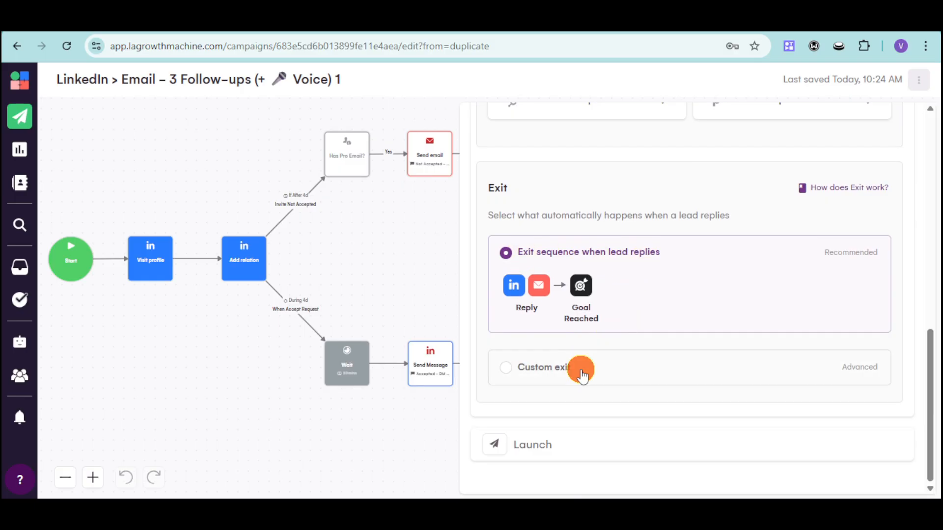
# Step: Set the campaign to exit the sequence when a lead replies, and open its launch section
pyautogui.click(611, 257)
pyautogui.click(543, 446)
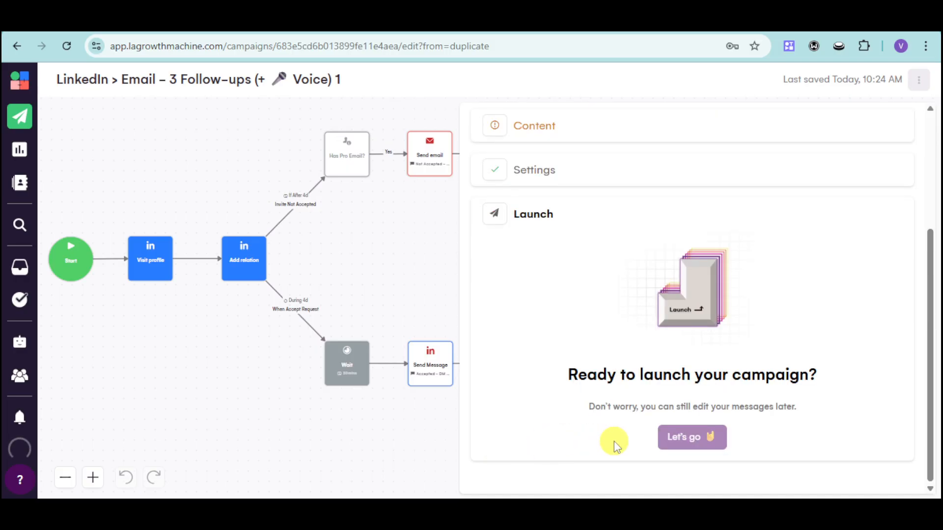
pyautogui.moveTo(693, 438)
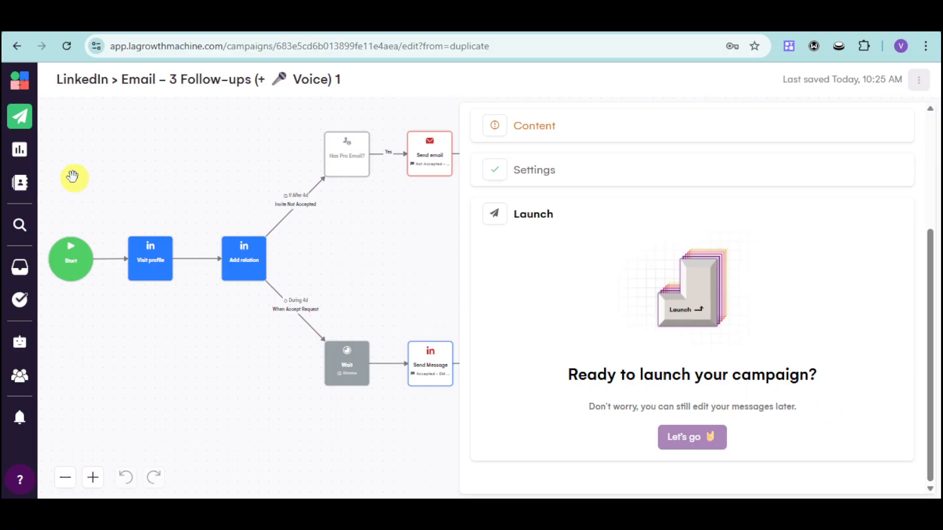
# Step: Look over the campaign reports and examine the lead import sources offered for creating an audience with leads
pyautogui.click(13, 150)
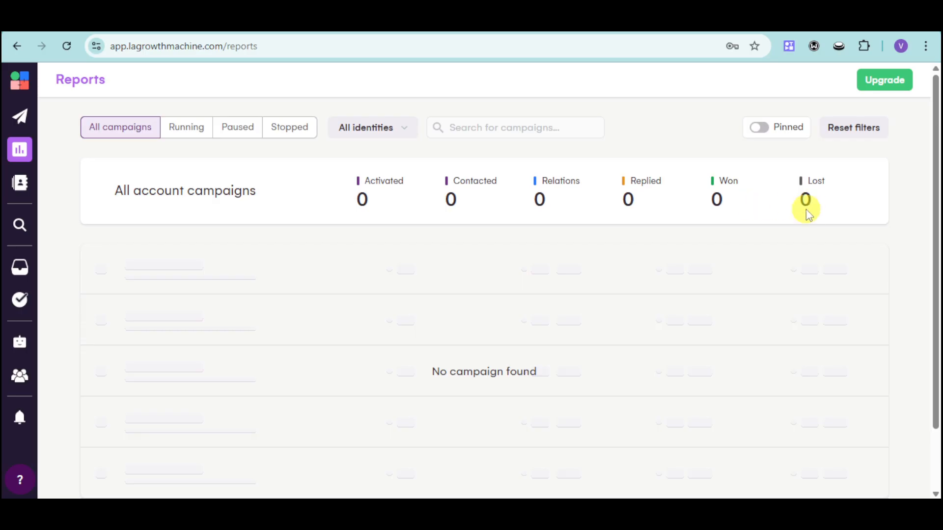
pyautogui.click(21, 183)
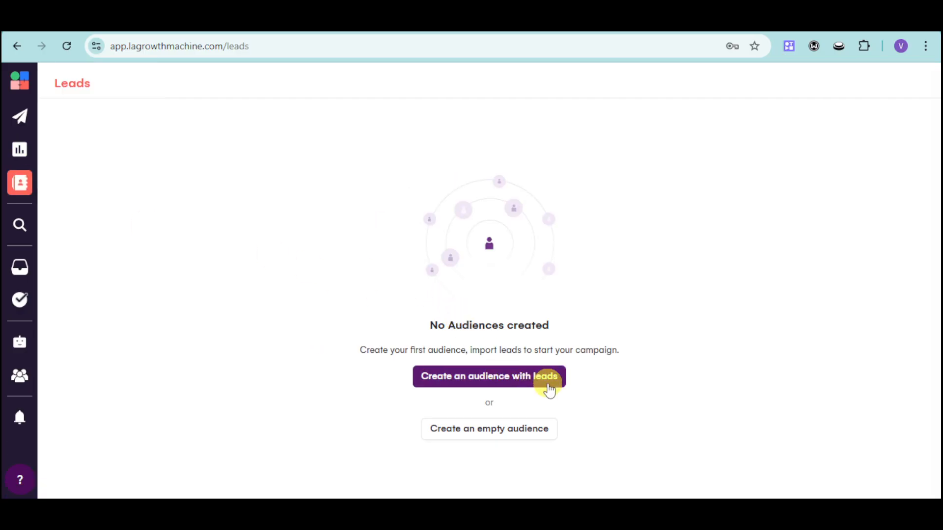
pyautogui.click(548, 388)
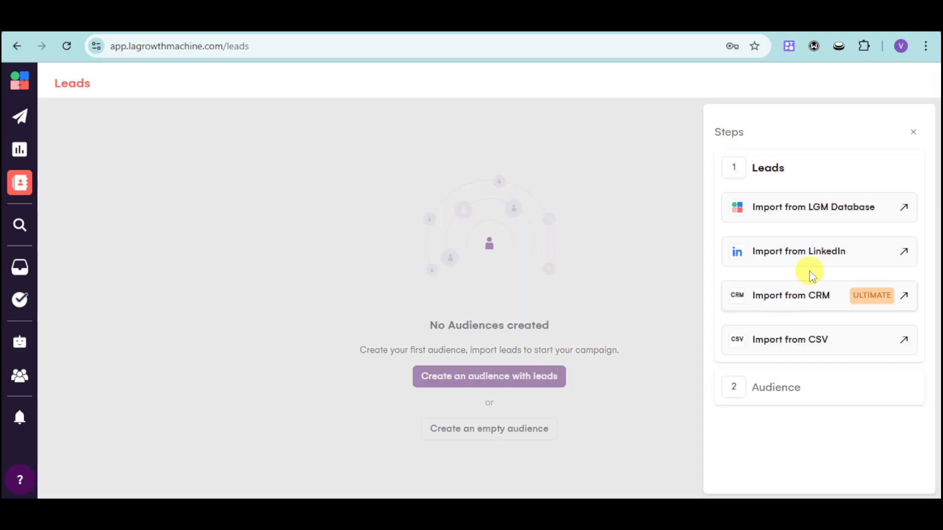
pyautogui.moveTo(852, 413)
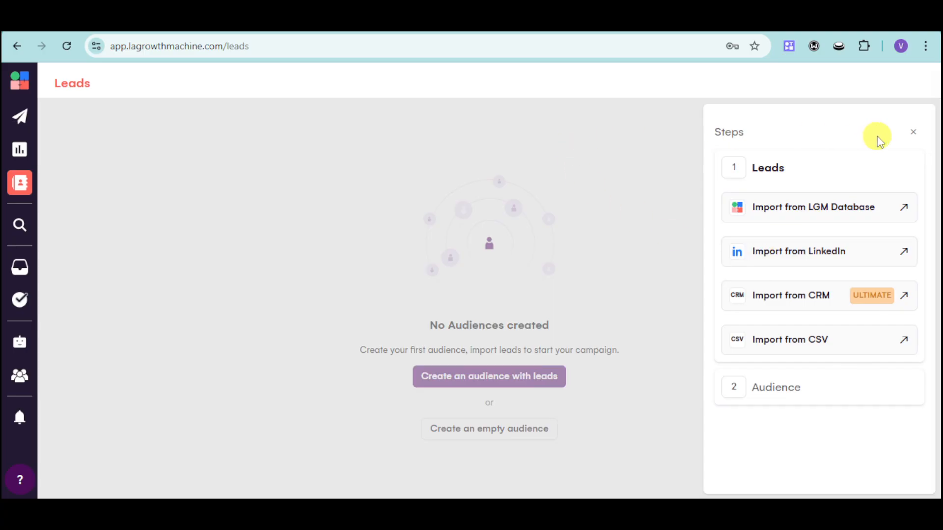
pyautogui.click(913, 138)
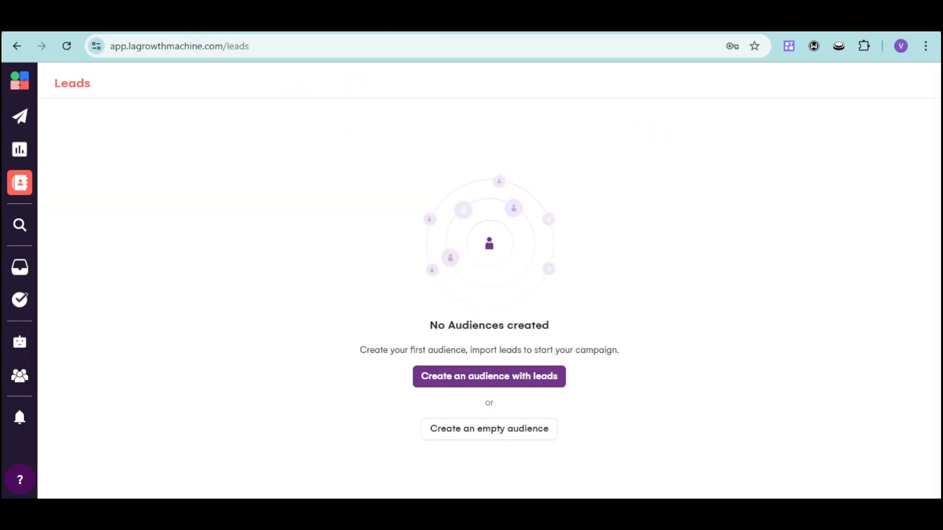
# Step: Switch to the La Growth Machine website's home page
pyautogui.click(432, 21)
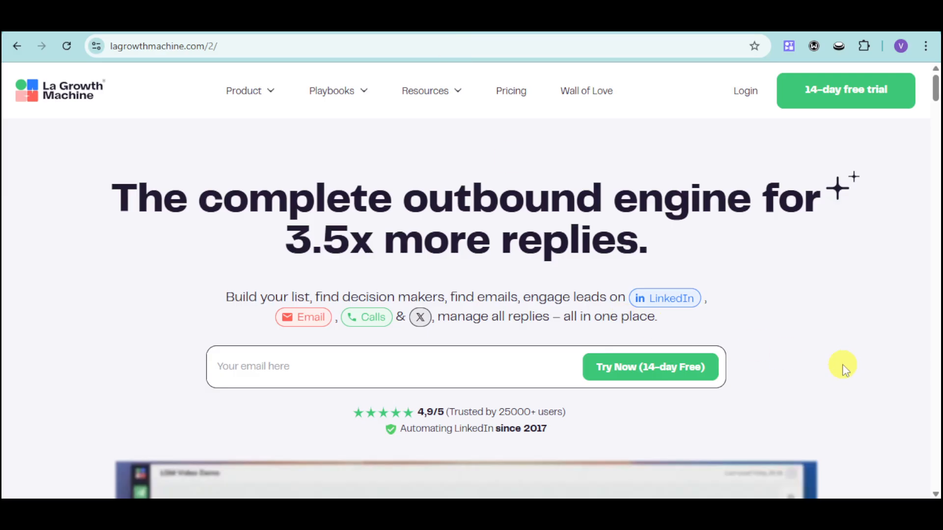